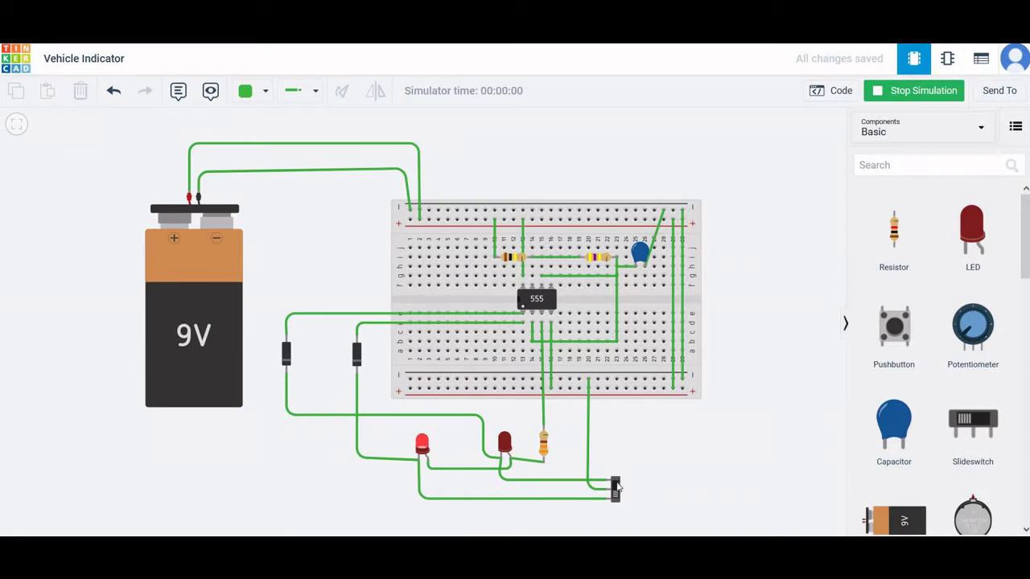
Toggle the slide switch in the running Vehicle Indicator simulation to check both LED positions.
left_click(616, 489)
left_click(615, 488)
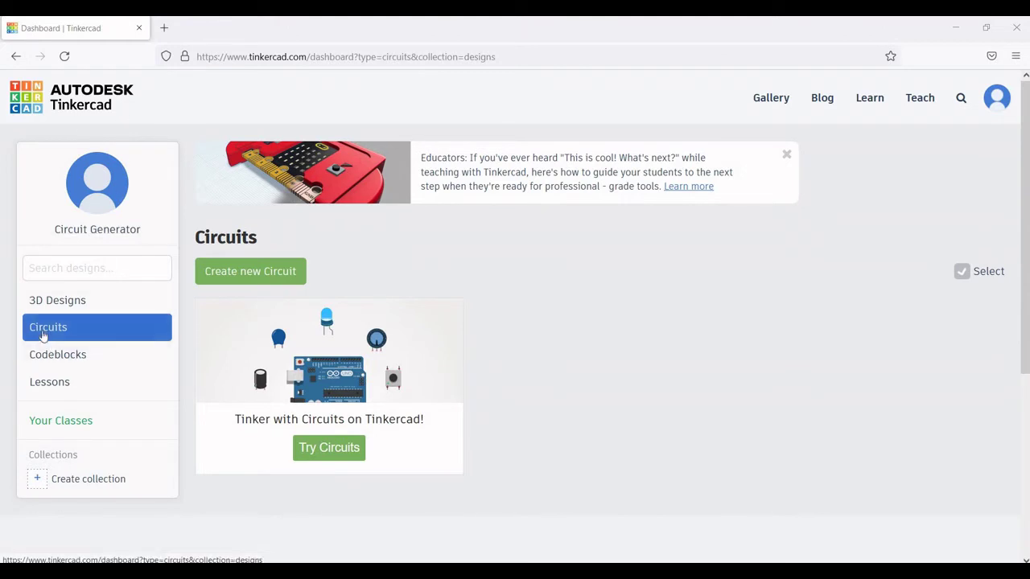
Create a new circuit design and place a small breadboard in the middle of the workspace.
left_click(250, 273)
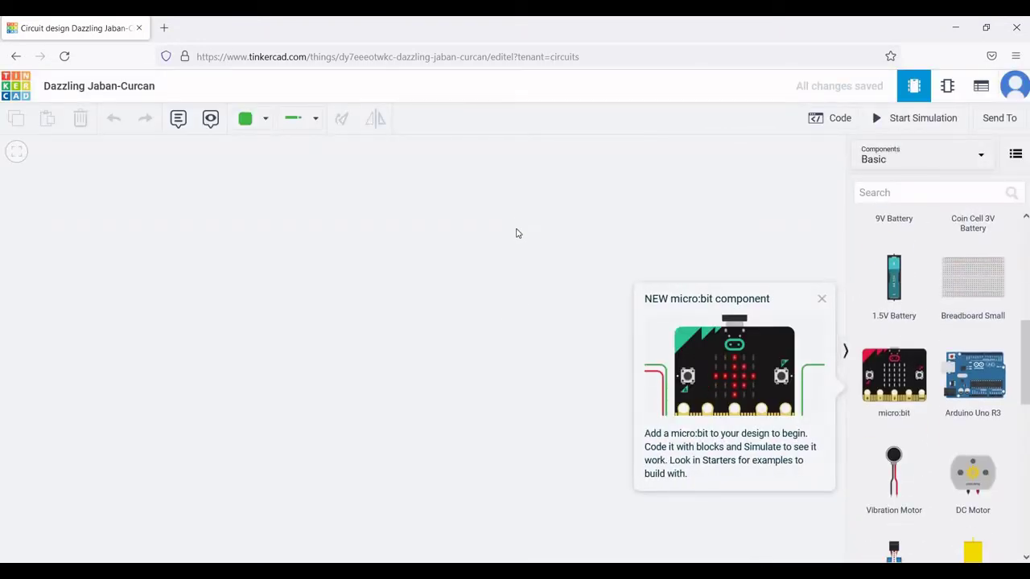
left_click(780, 241)
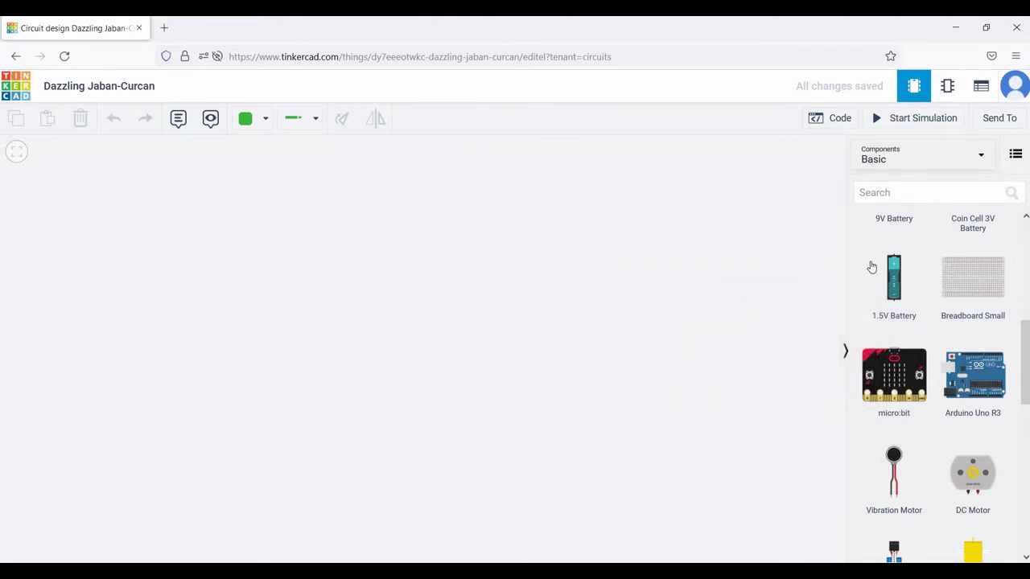
left_click_drag(975, 282, 458, 355)
left_click(731, 354)
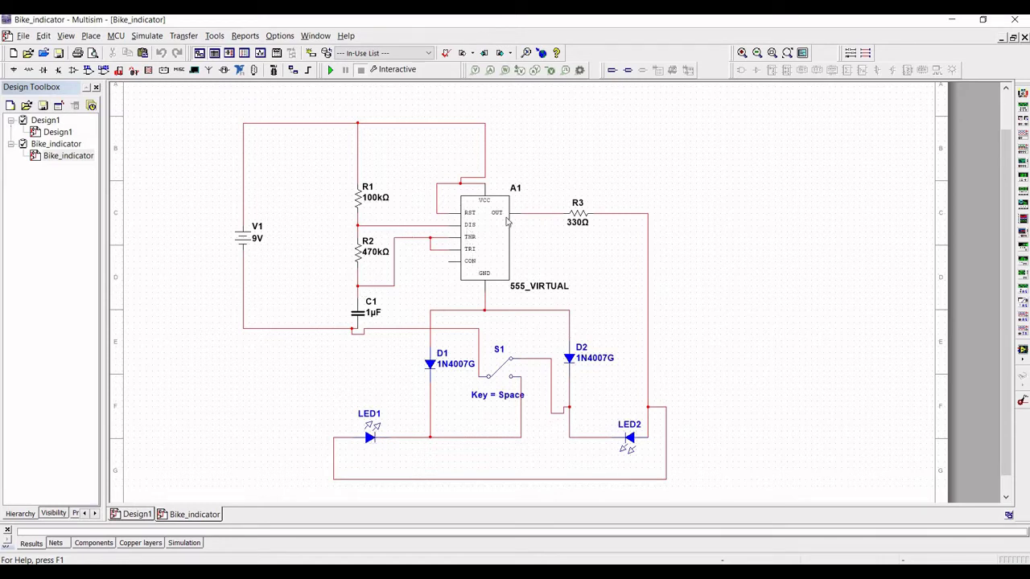
Switch to Multisim, examine the 555 timer, R1 and the output wiring in the Bike_indicator schematic, and run its simulation.
left_click(496, 227)
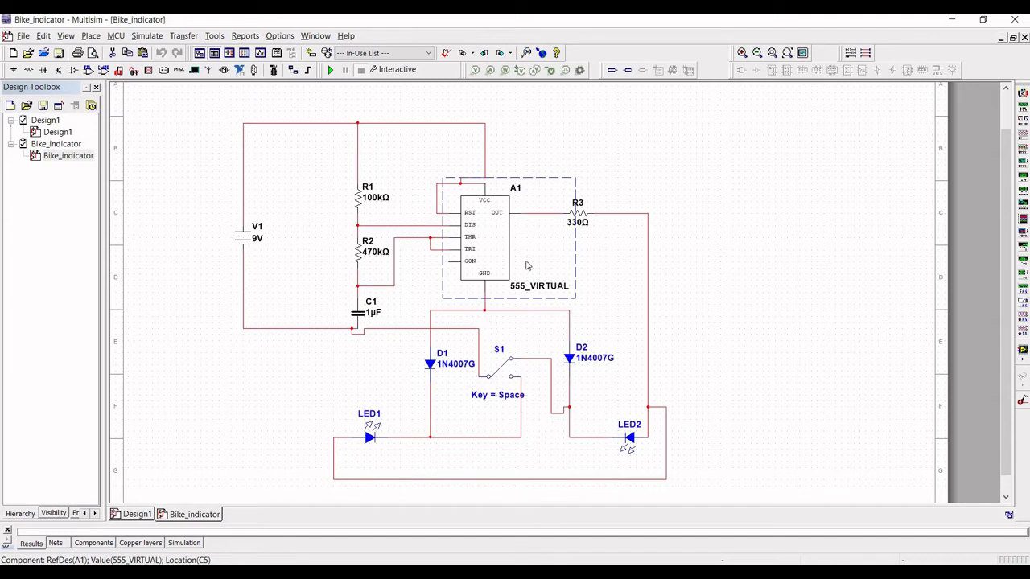
left_click(527, 266)
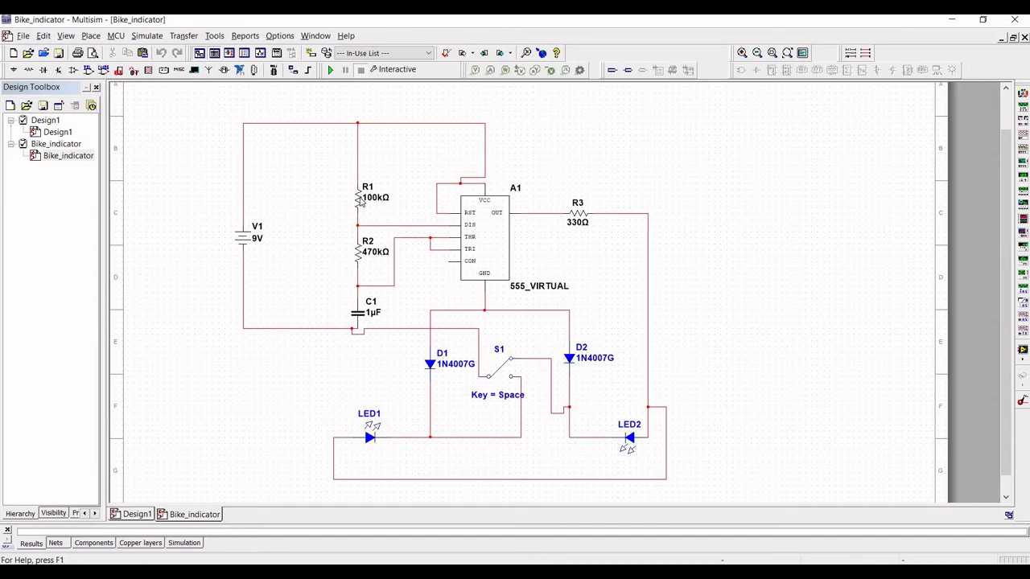
left_click(362, 202)
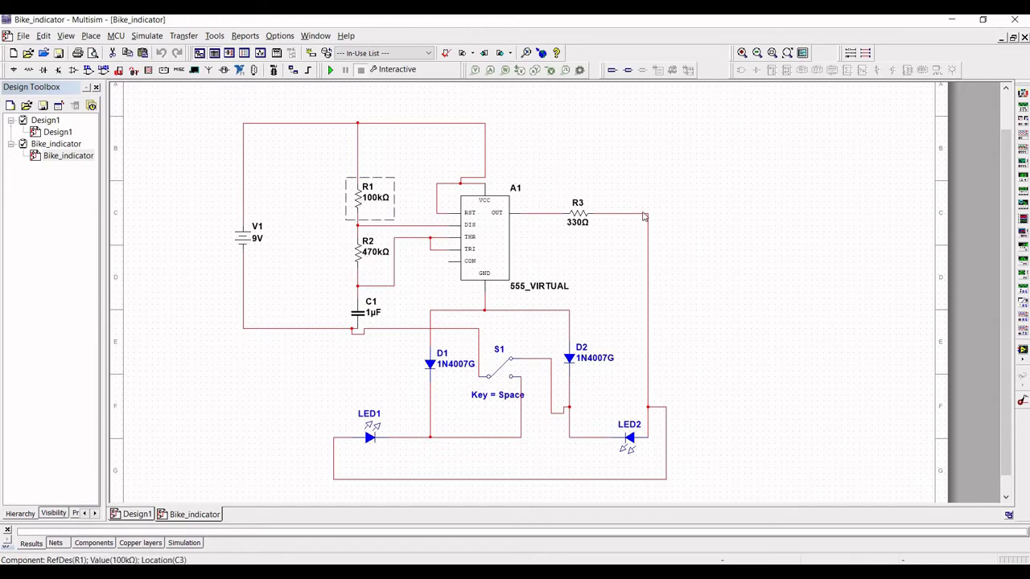
left_click(653, 234)
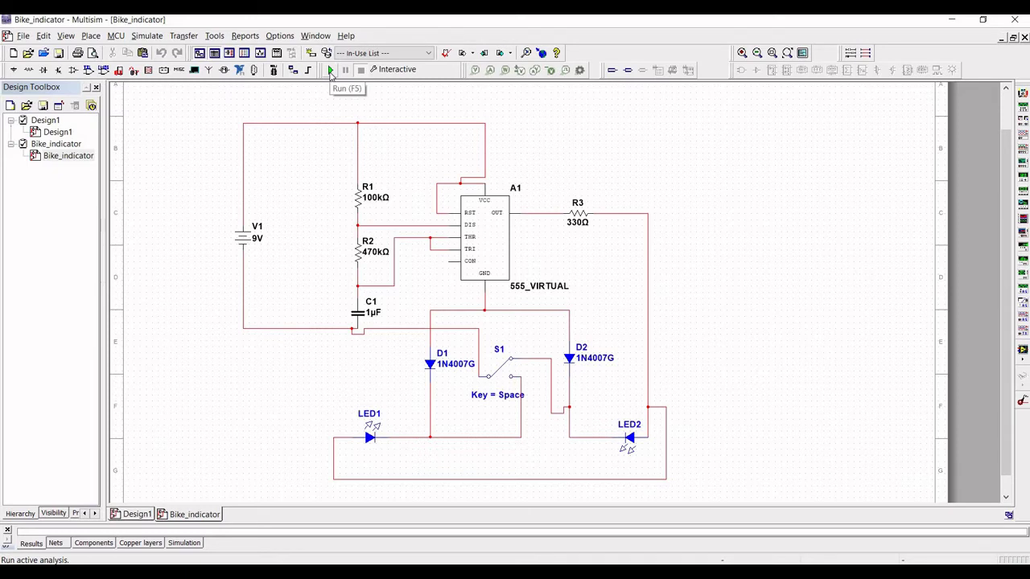
left_click(329, 73)
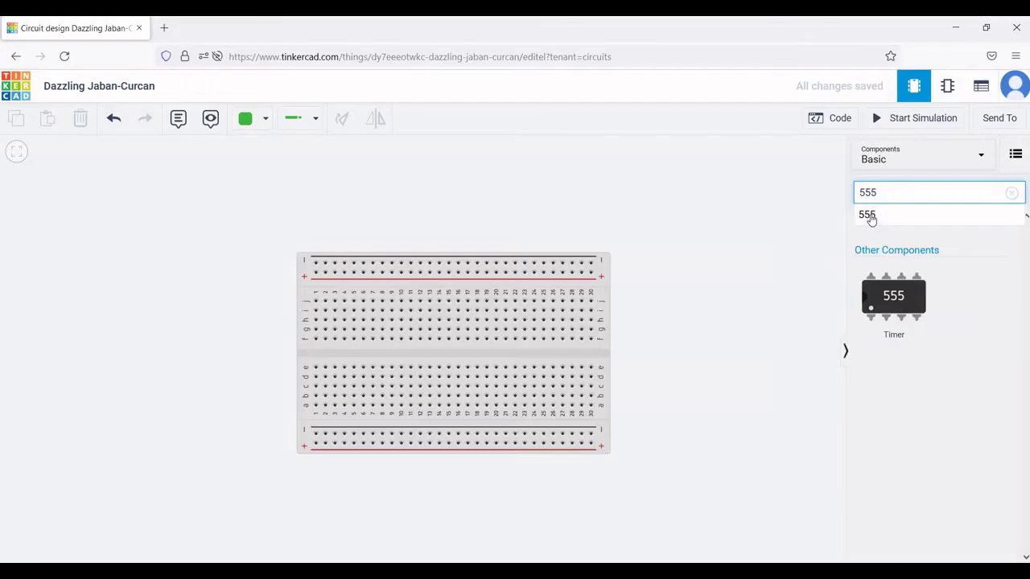
In Tinkercad, find the 555 timer and place it across the breadboard's centre gap at columns 13 to 16.
left_click(869, 215)
left_click(892, 294)
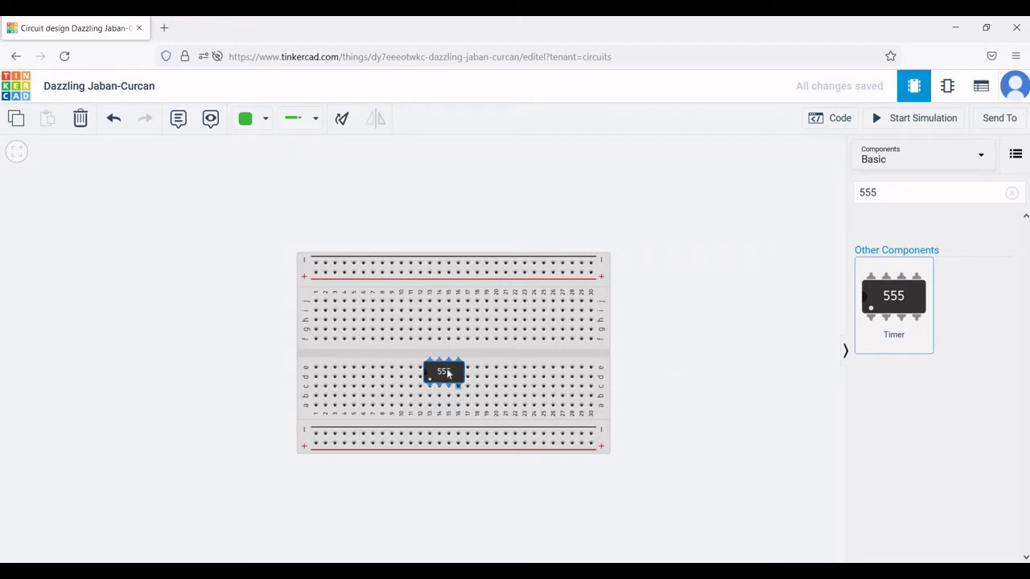
left_click_drag(446, 369, 444, 358)
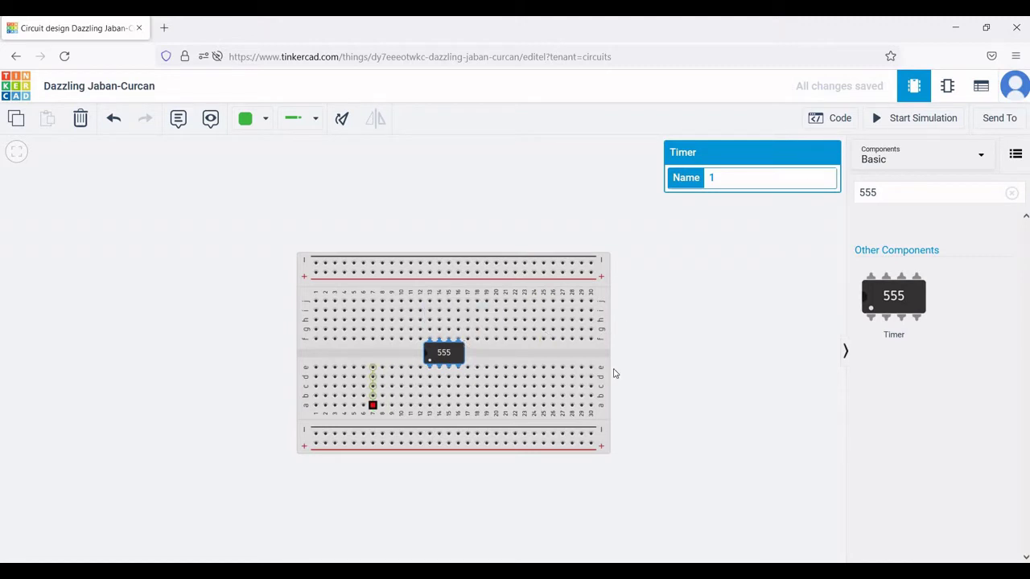
Clear the component search and place a horizontal resistor on breadboard row i from column 10 to column 14.
left_click(871, 206)
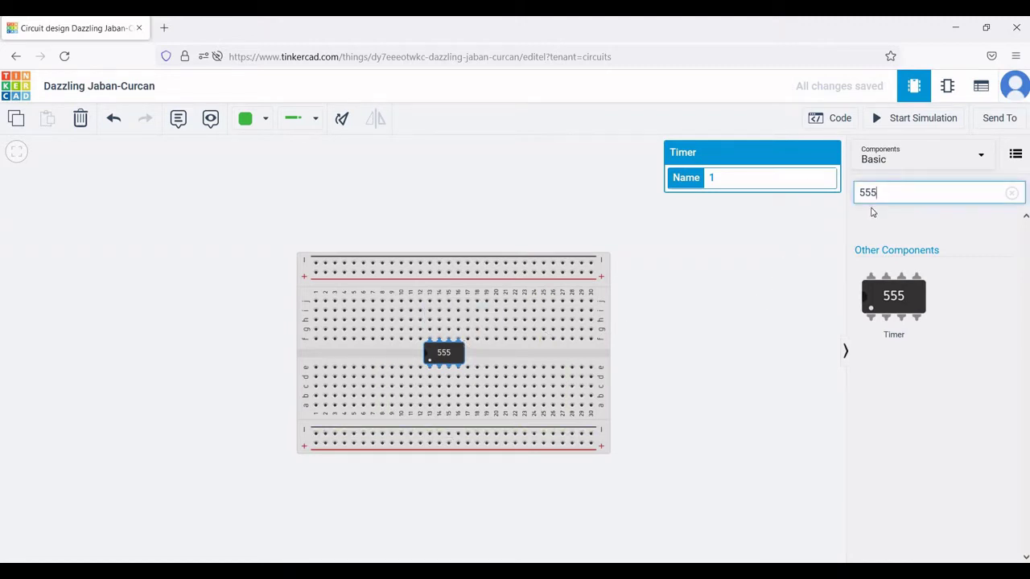
key("BackSpace")
key("BackSpace")
key("BackSpace")
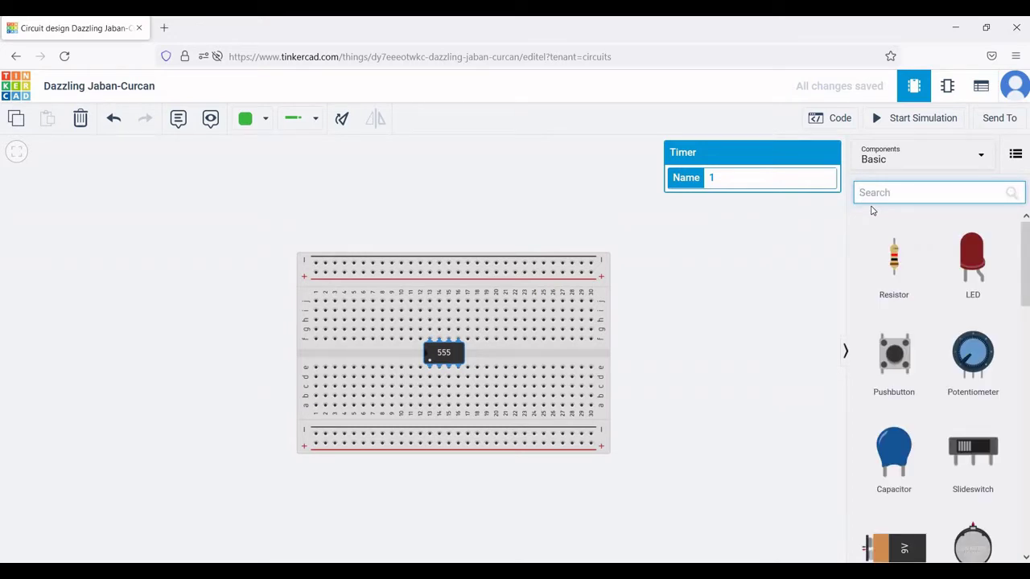
left_click(897, 271)
left_click_drag(897, 270, 385, 326)
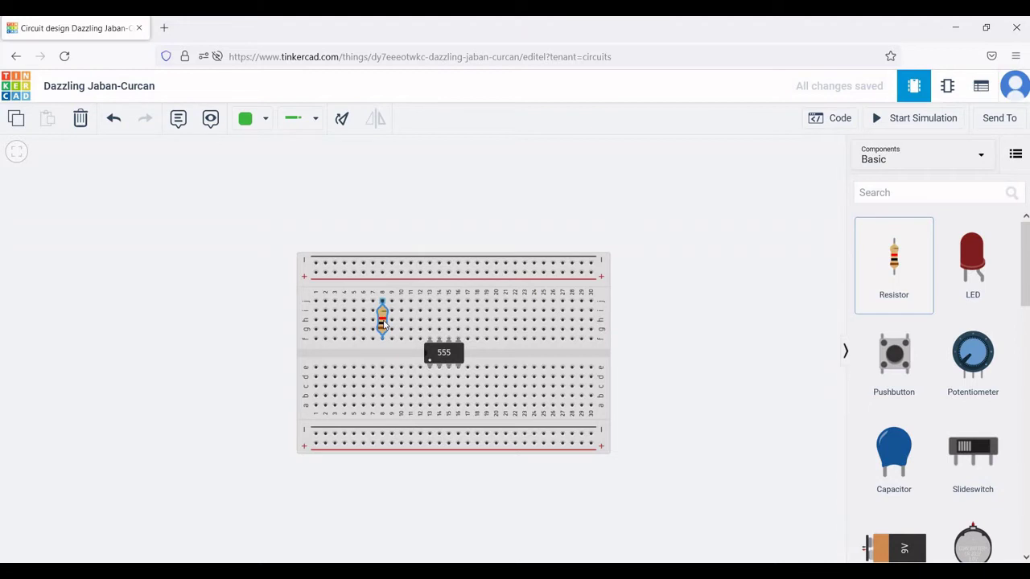
key("r")
key("r")
key("r")
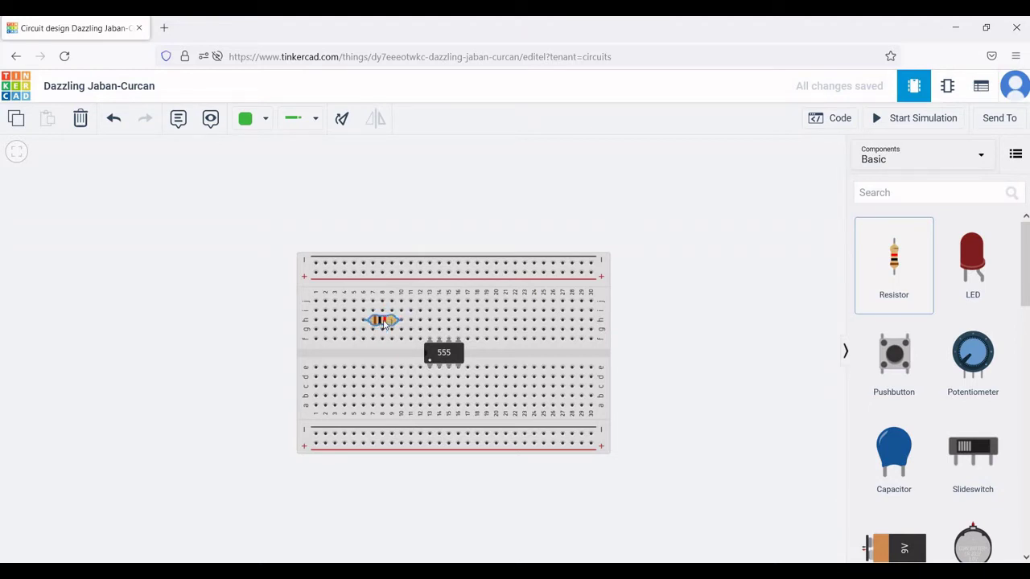
left_click_drag(384, 325, 422, 314)
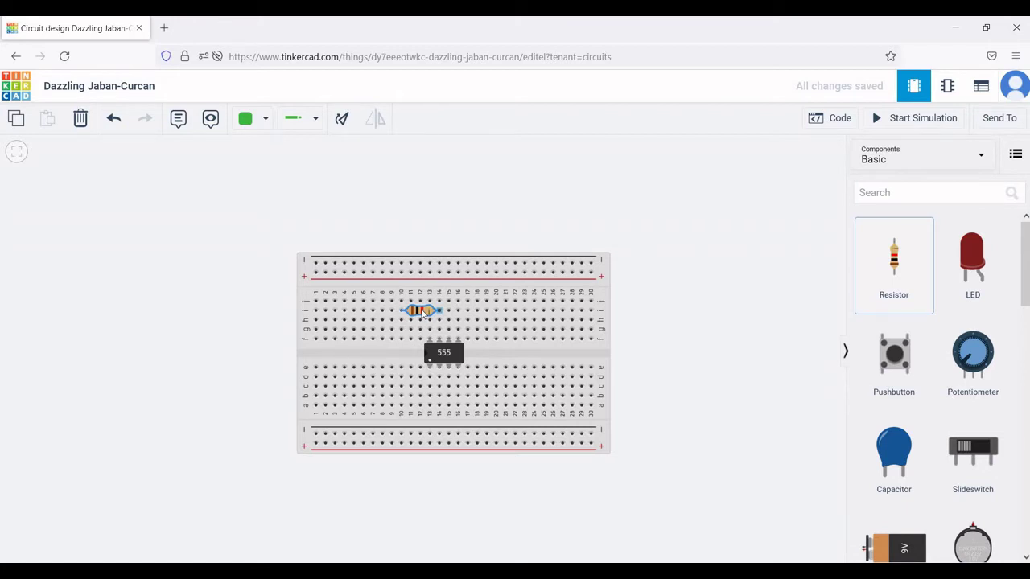
left_click(423, 314)
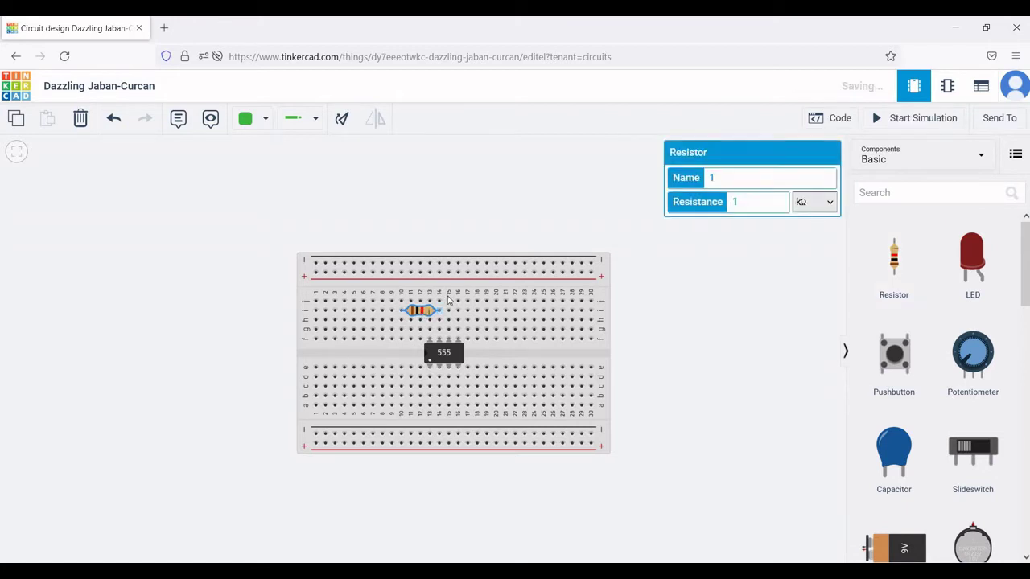
Set the first resistor's resistance to 100 kΩ.
left_click(746, 201)
type("00")
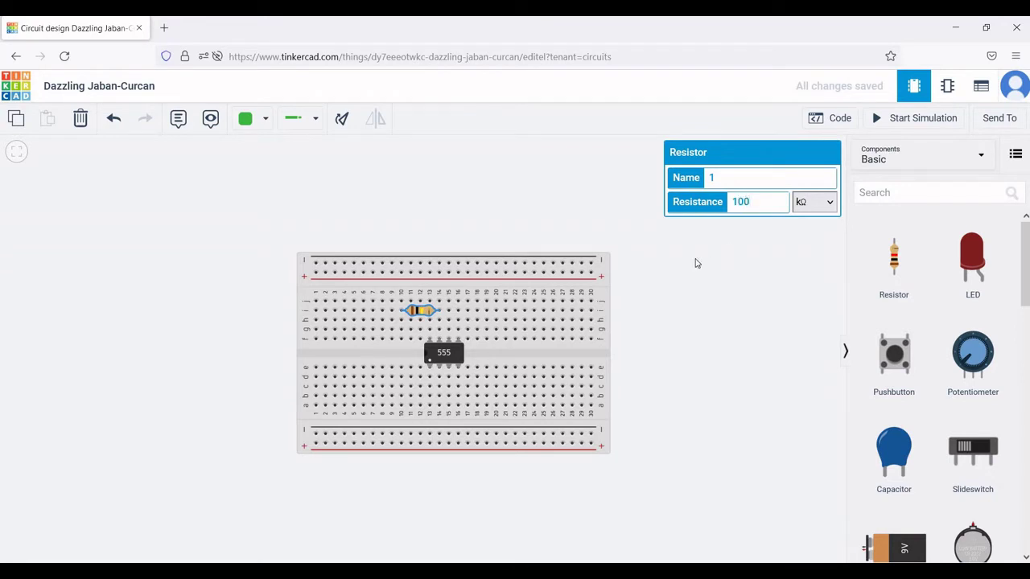
left_click(696, 263)
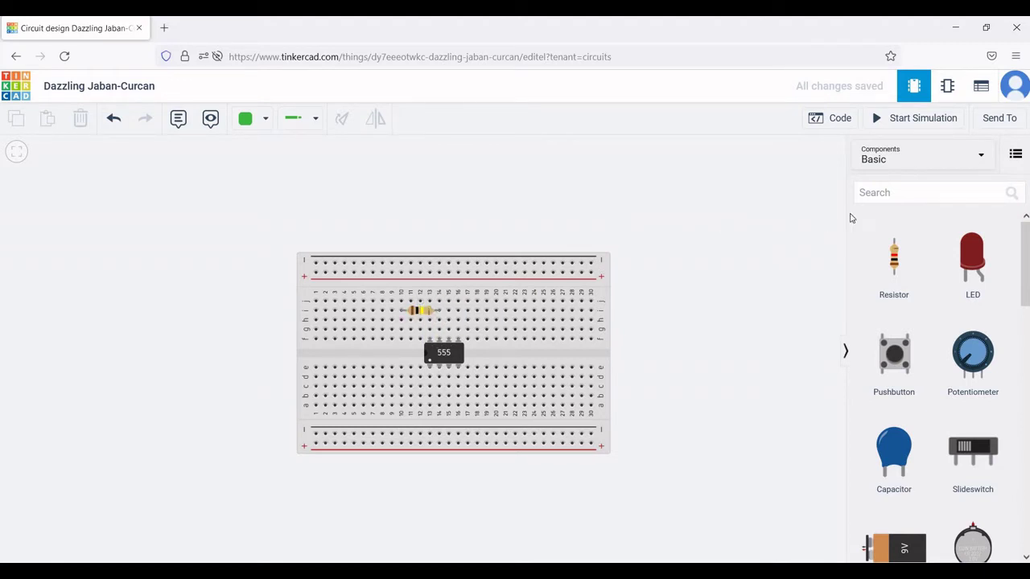
Place a second horizontal resistor on breadboard row i from column 19 to column 23.
left_click_drag(897, 262, 522, 317)
key("r")
key("r")
key("r")
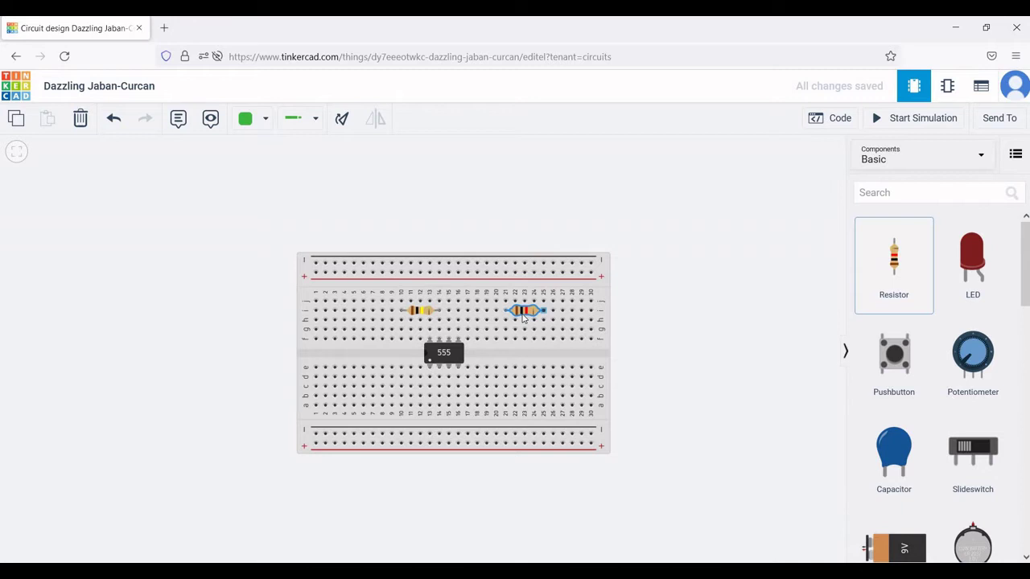
left_click_drag(523, 318, 508, 315)
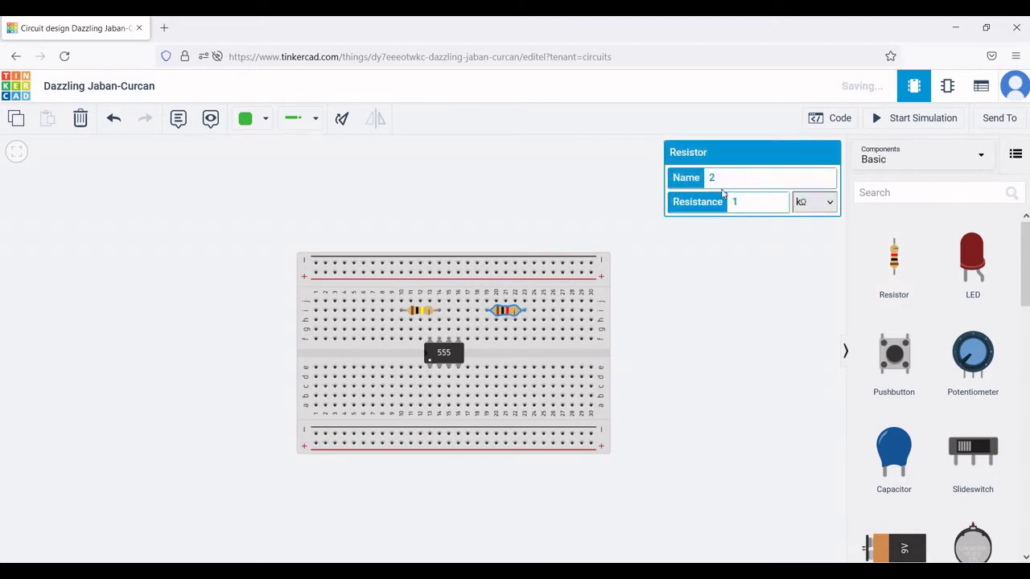
Set the second resistor's resistance to 470 kΩ.
key("BackSpace")
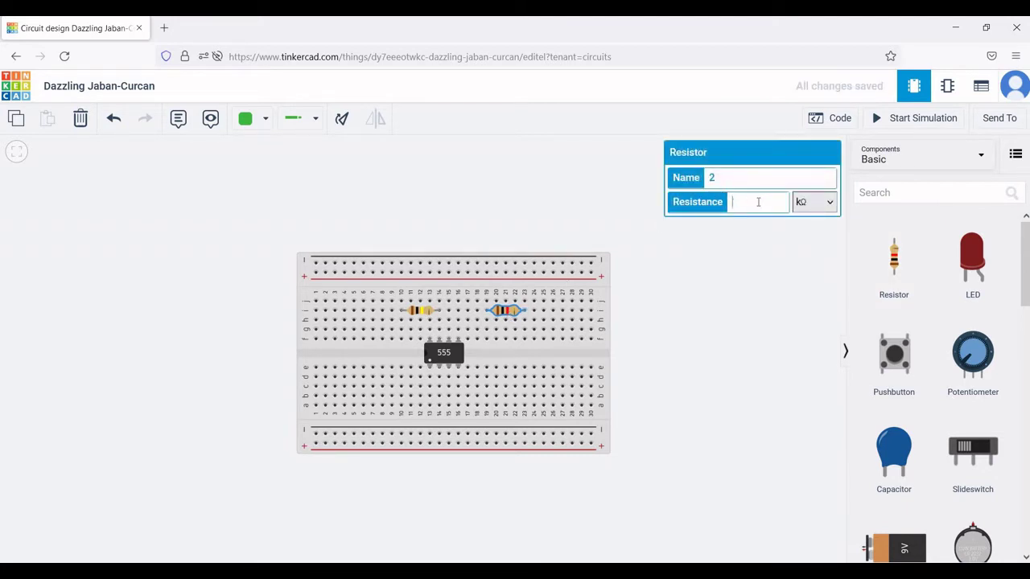
type("470")
left_click(799, 271)
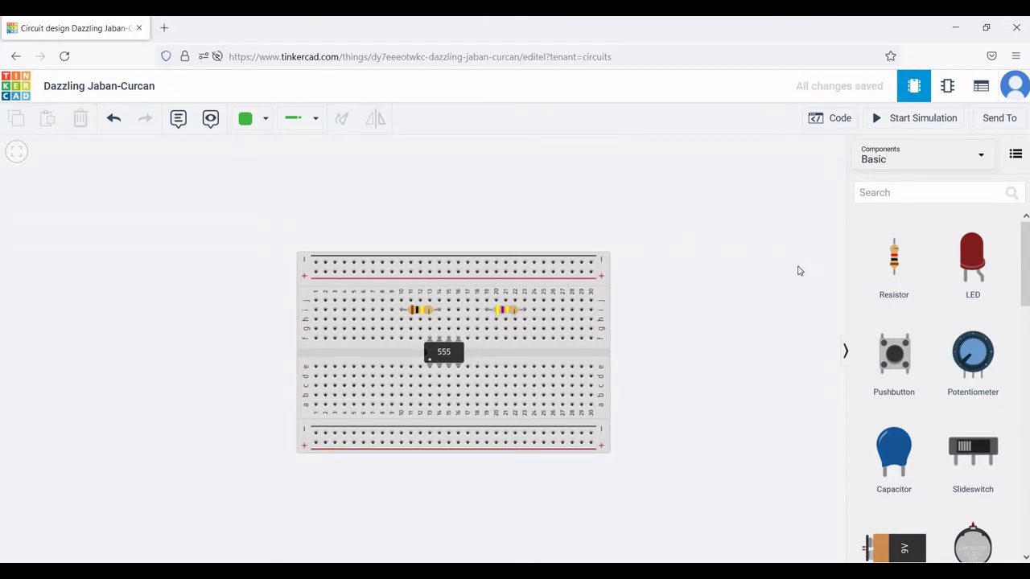
Place a capacitor on the breadboard beside the second resistor, with its legs in columns 25 and 26.
left_click(893, 192)
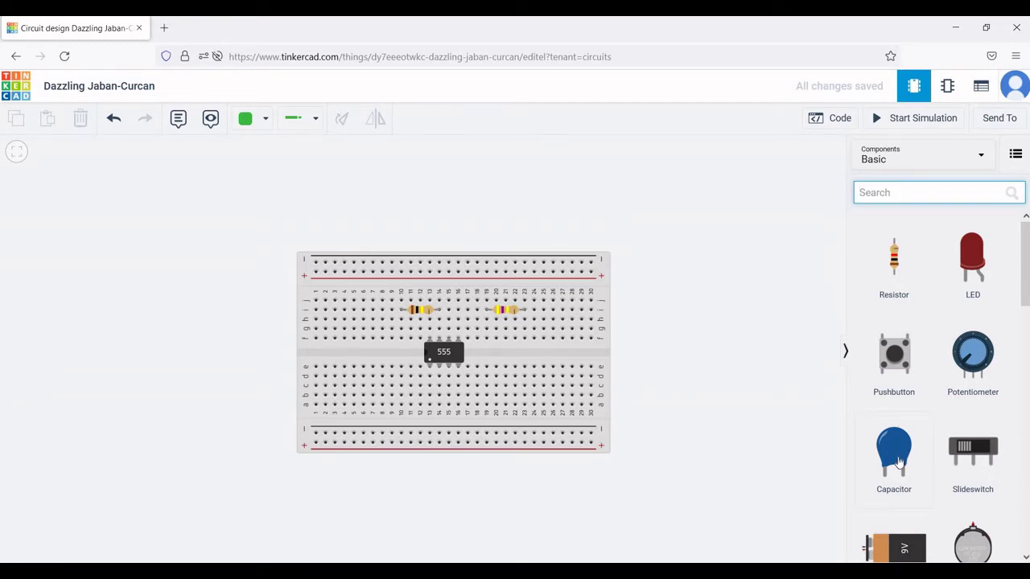
left_click(900, 461)
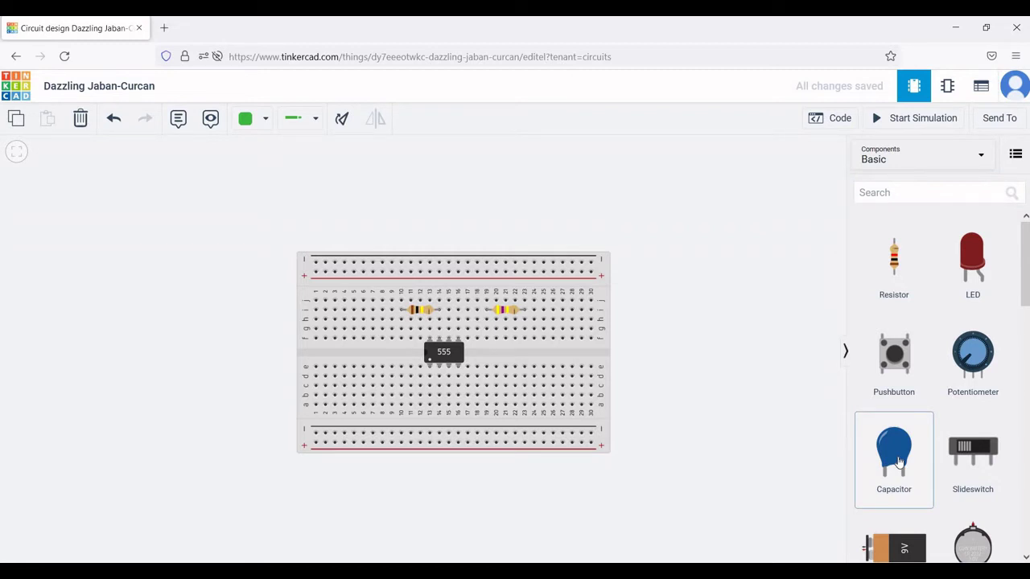
left_click_drag(899, 461, 550, 321)
left_click(550, 320)
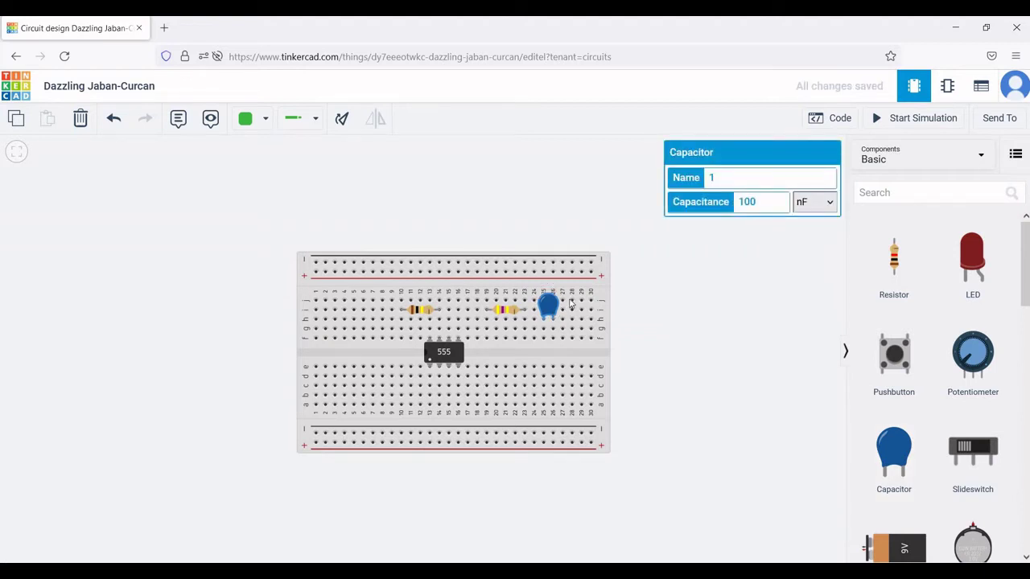
Set the capacitor's capacitance to 1 µF.
left_click(778, 195)
key("BackSpace")
key("BackSpace")
left_click(808, 206)
left_click(807, 256)
left_click(747, 286)
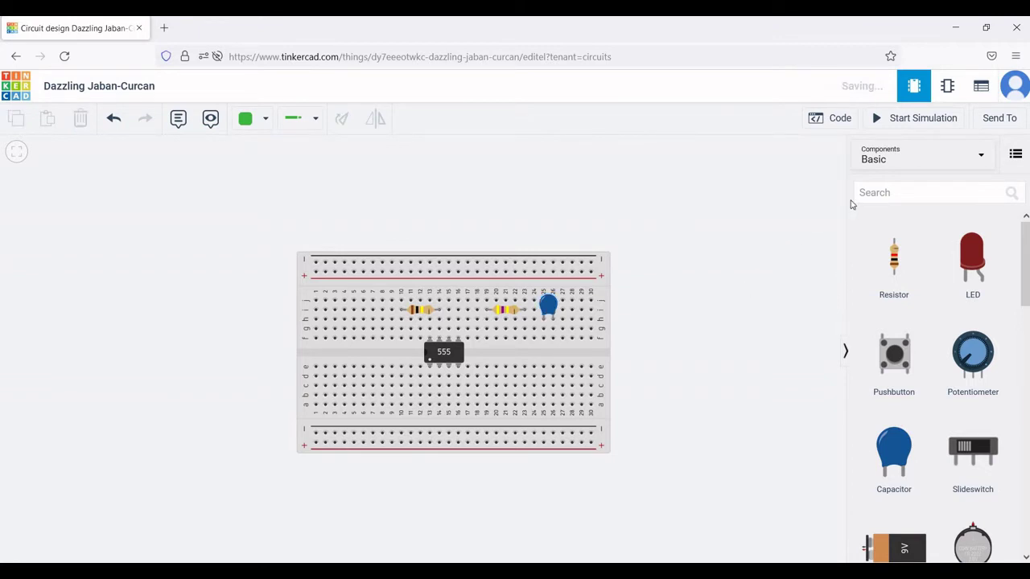
Search the components for a 9V battery and place it beside the breadboard, next to column 1.
left_click(889, 185)
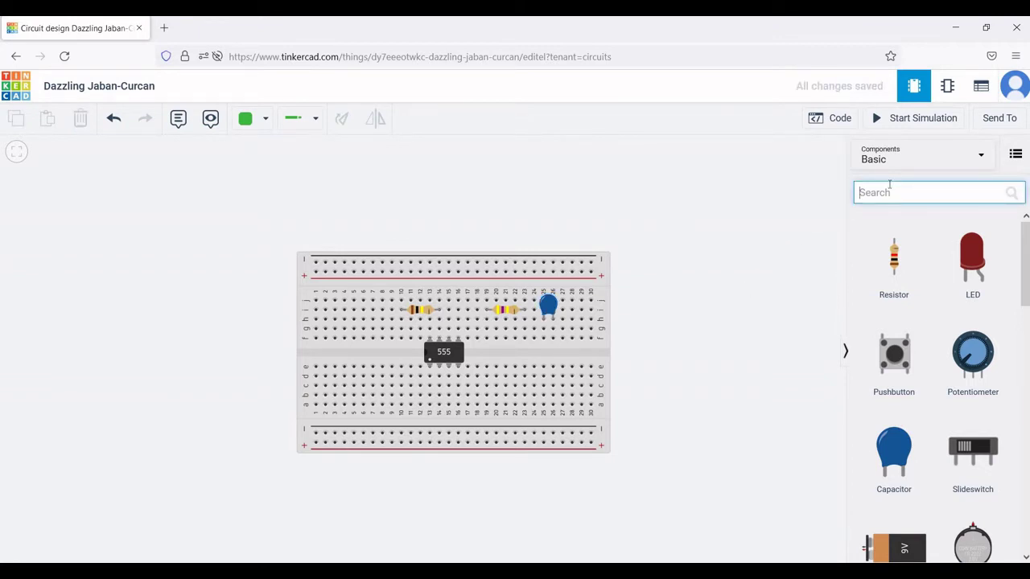
type("batt")
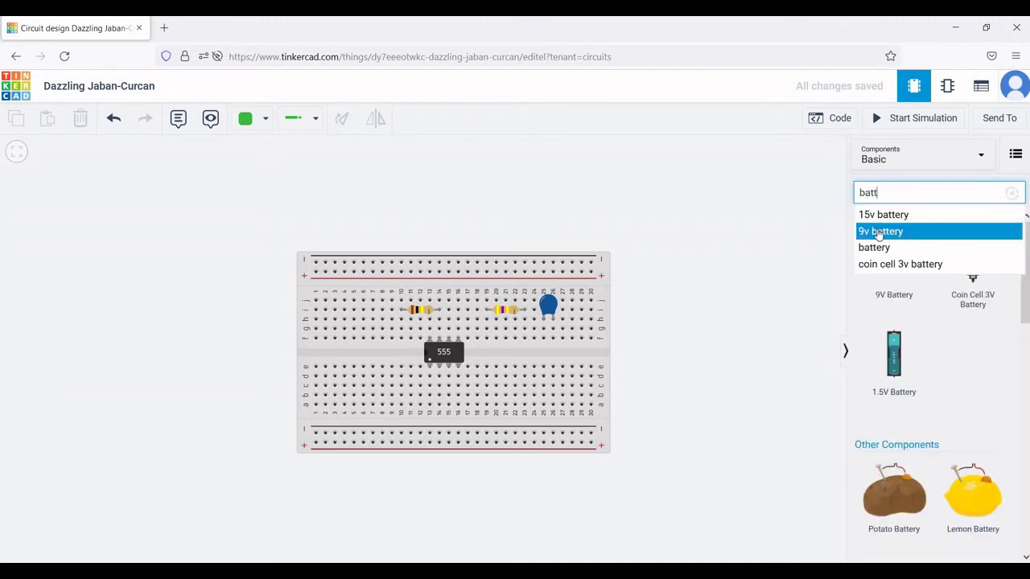
left_click(878, 233)
left_click_drag(897, 268, 99, 249)
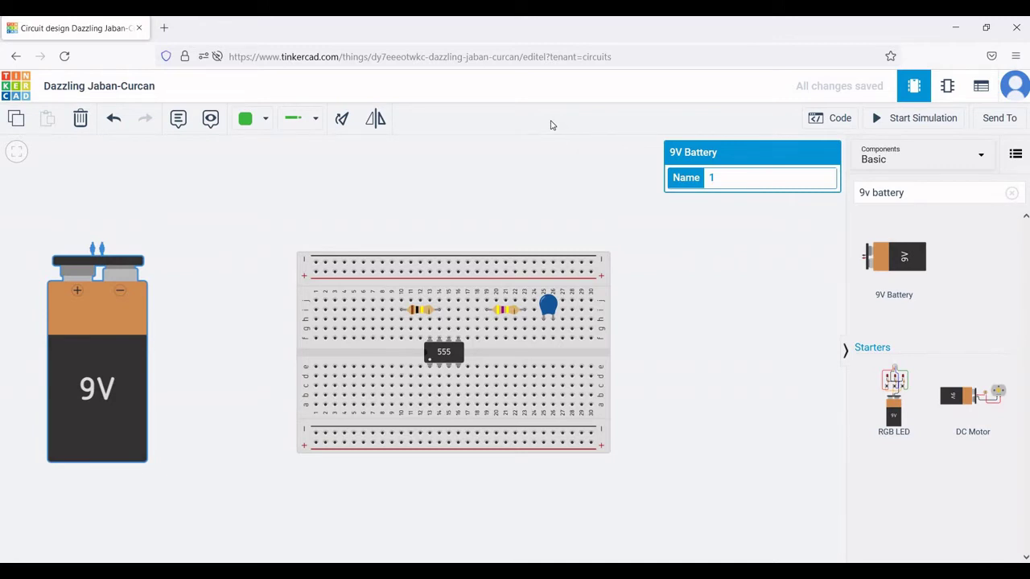
Wire the battery's negative terminal to the upper negative rail and its positive terminal to the upper positive rail.
left_click(102, 245)
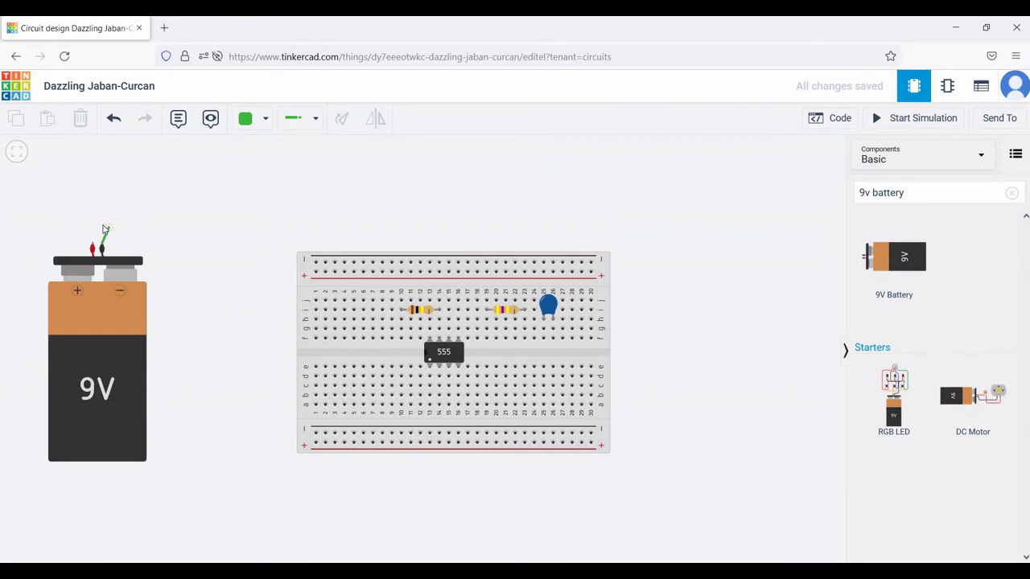
left_click(103, 226)
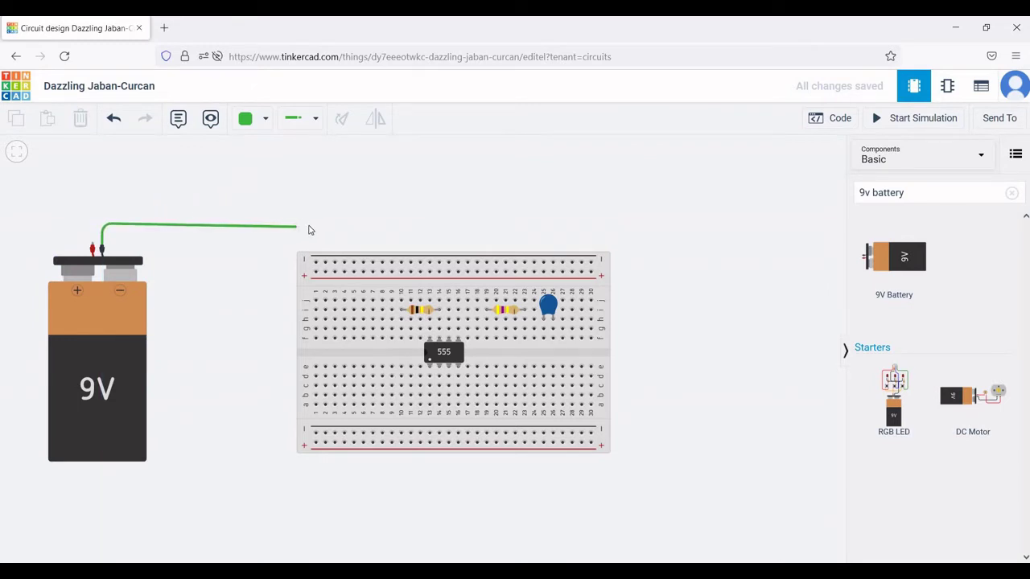
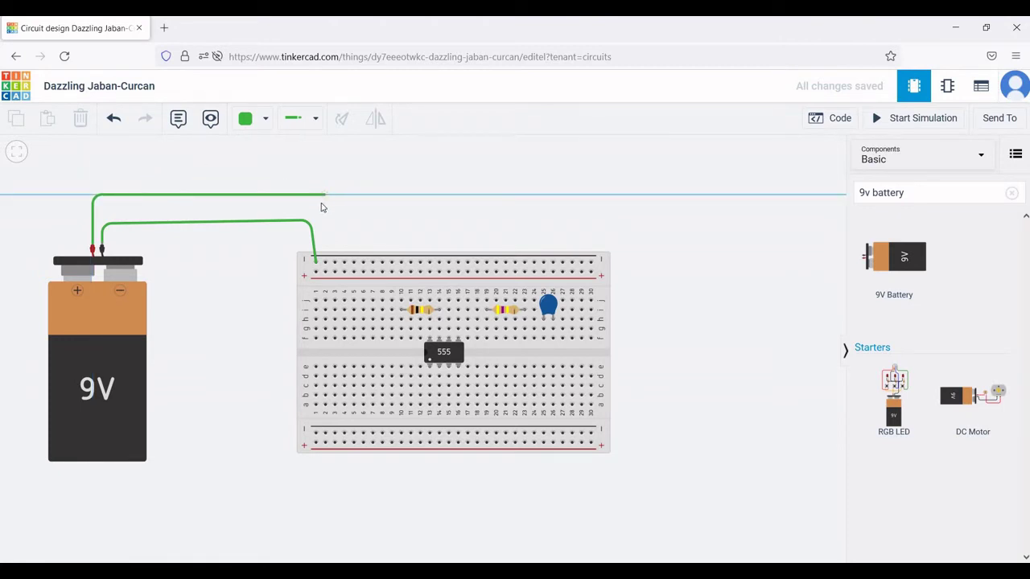
left_click(325, 194)
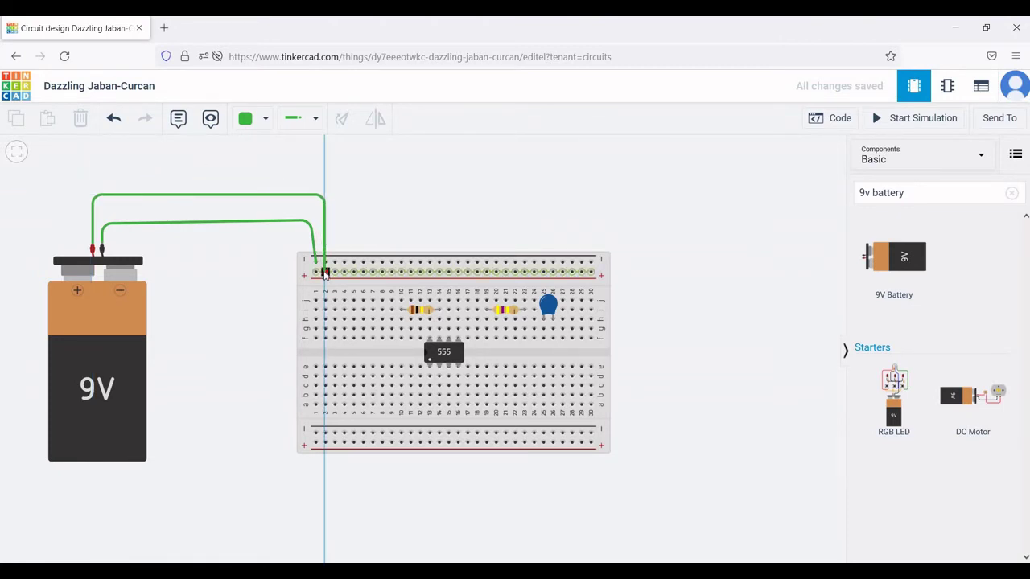
left_click(325, 273)
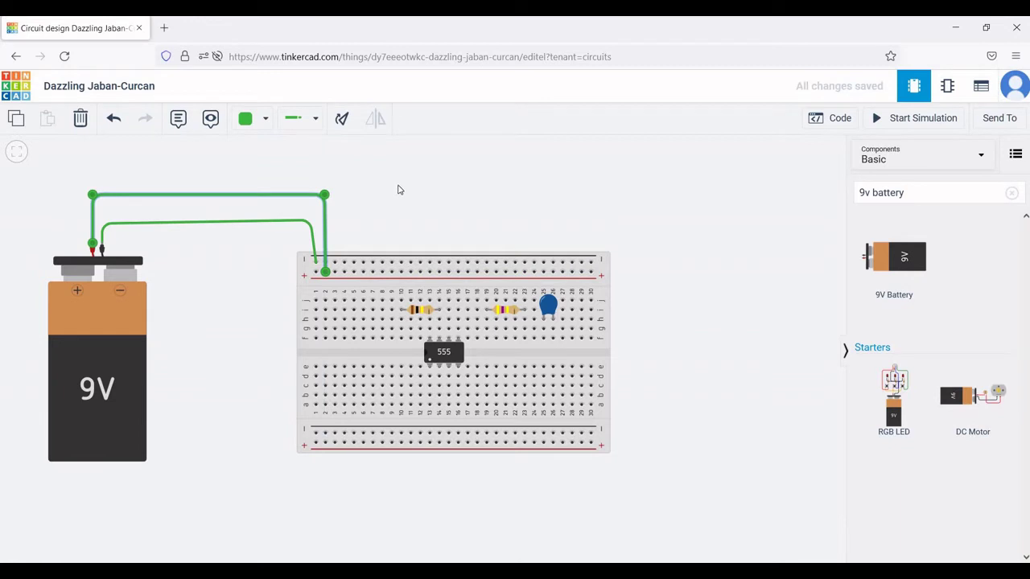
Wire the upper positive rail to the first resistor's terminal in column 10 and to the 555's upper pin in column 13.
left_click(596, 180)
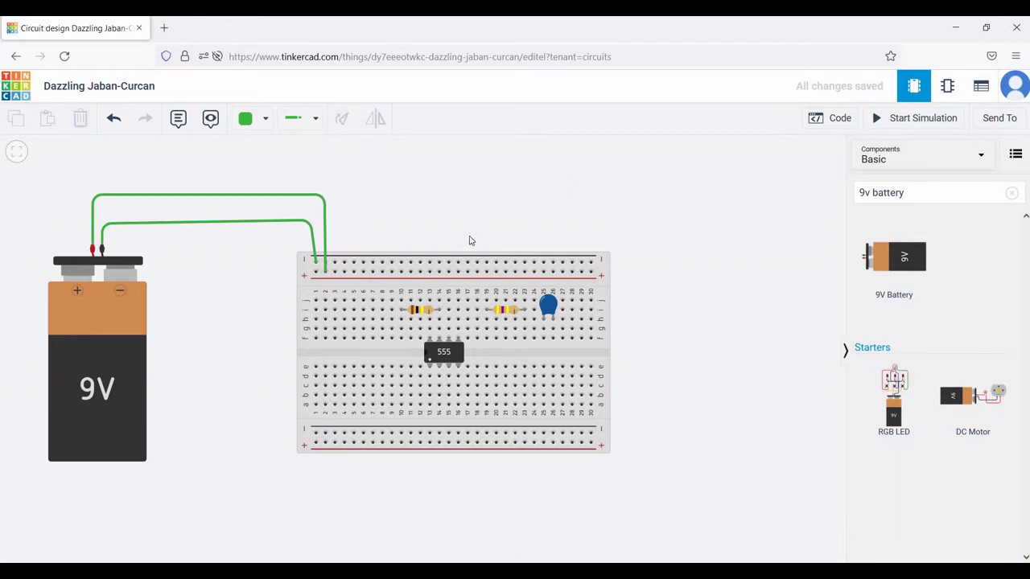
left_click(401, 272)
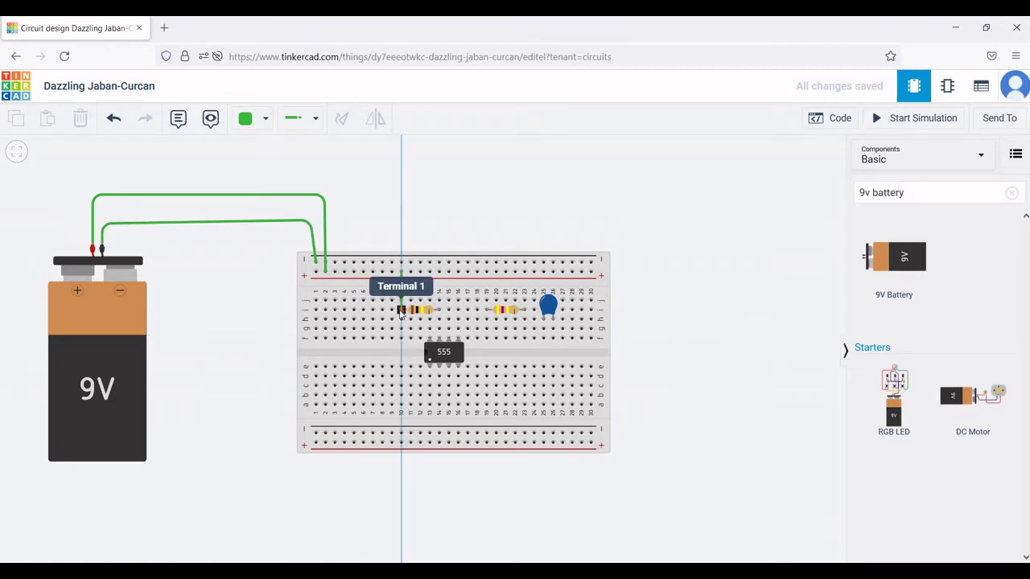
left_click(401, 310)
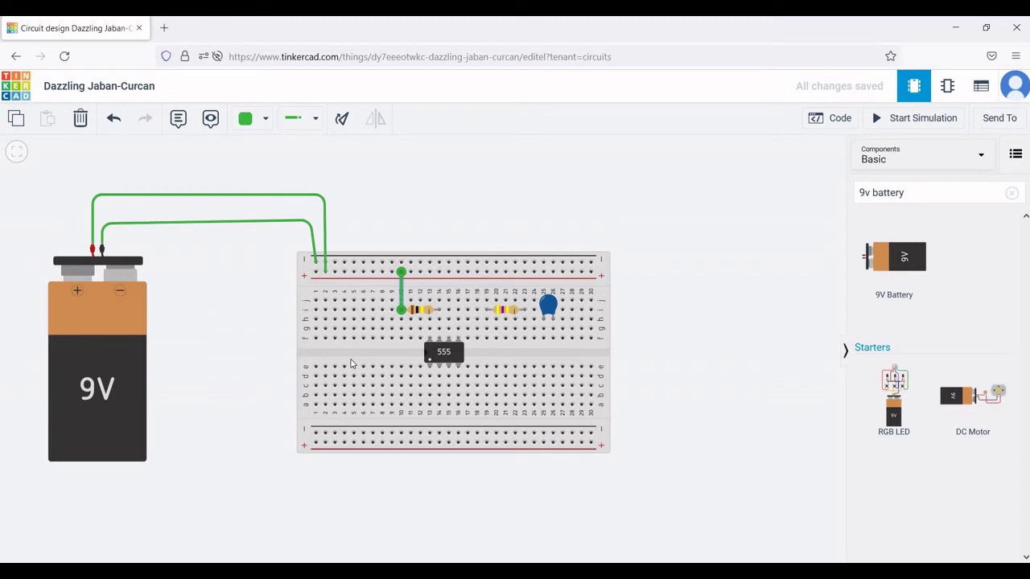
left_click(430, 272)
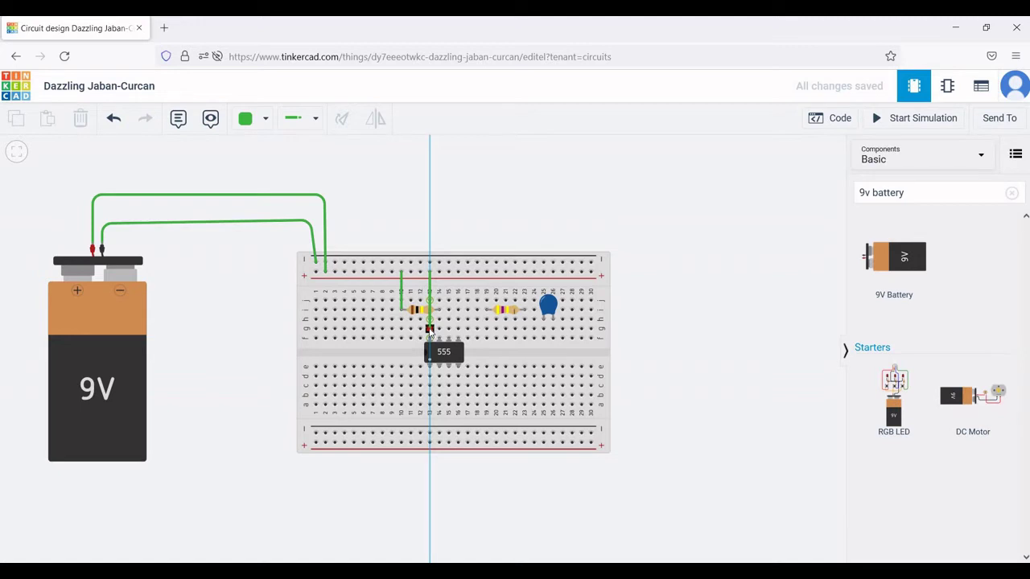
left_click(429, 329)
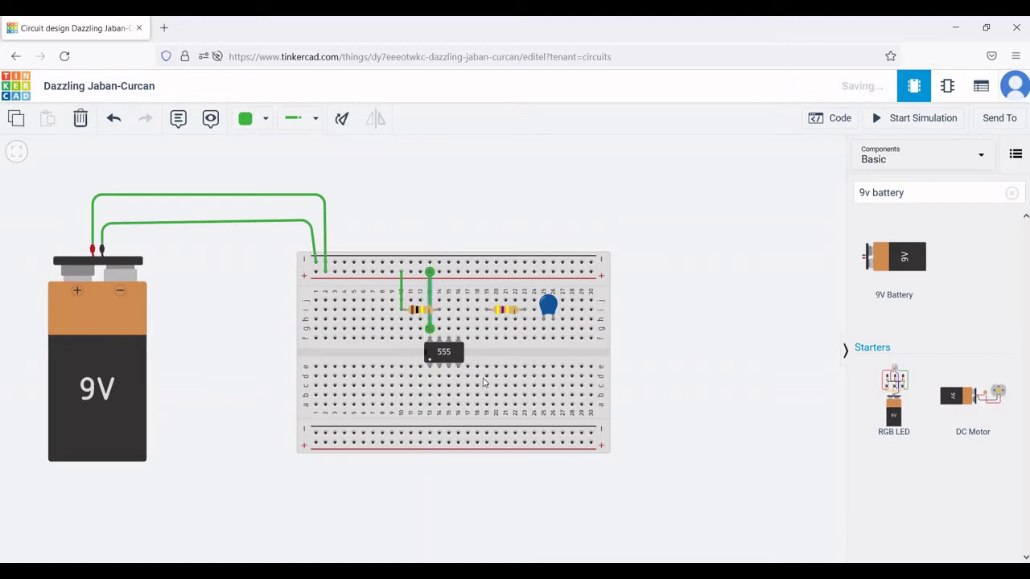
Run wires from the upper negative rail at column 30 and the upper positive rail at column 29 to the lower negative rail.
left_click(592, 262)
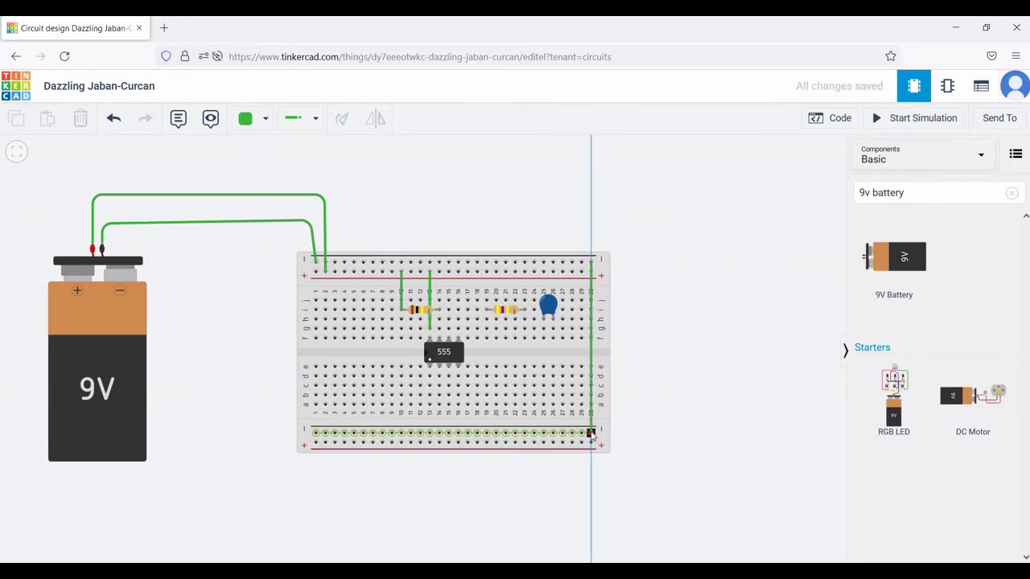
left_click(591, 434)
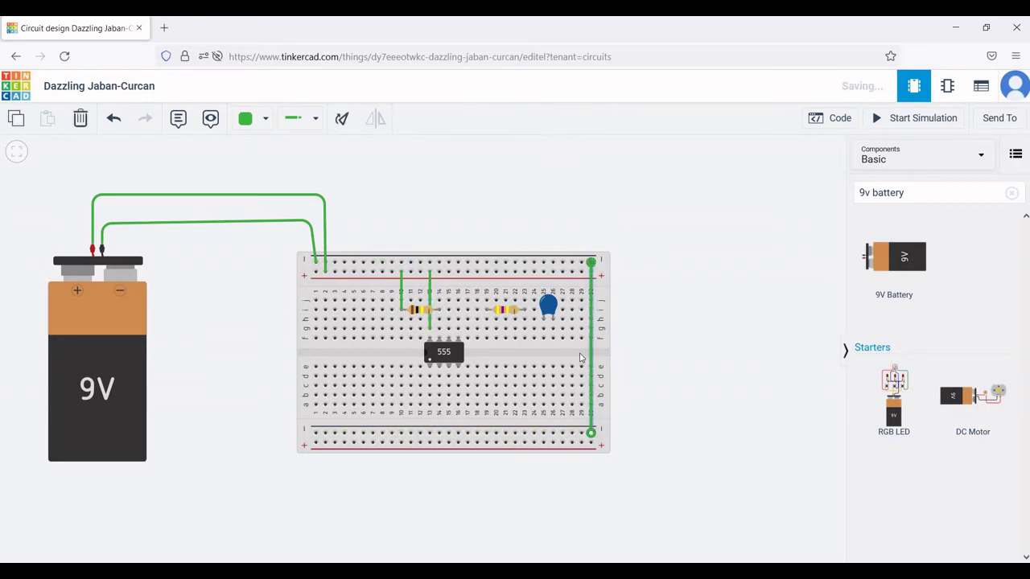
left_click(581, 272)
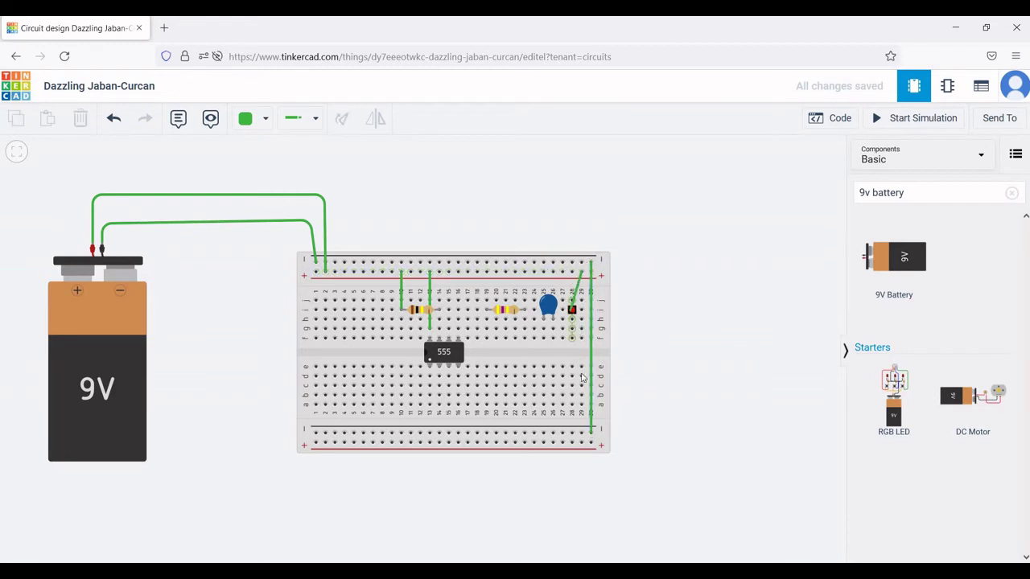
left_click(581, 434)
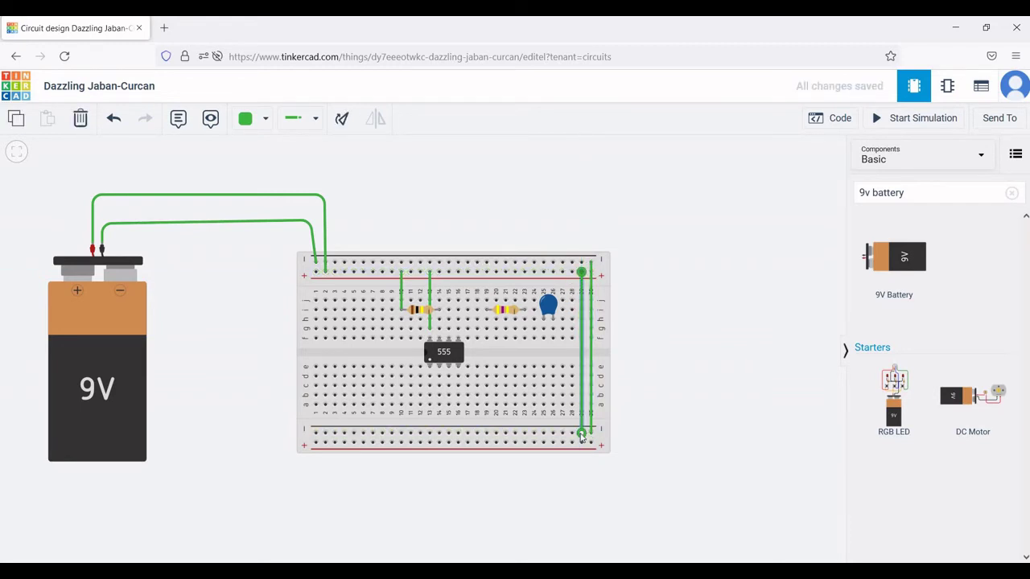
Wire the 555's lower pin in column 16 to the lower positive rail, and join the two resistors between columns 14 and 19.
left_click(457, 376)
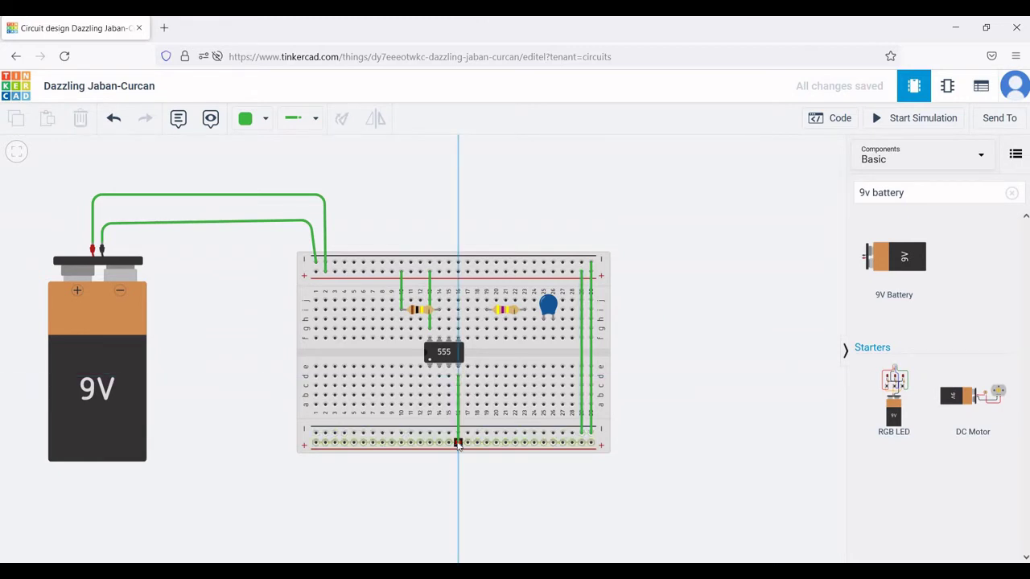
left_click(458, 443)
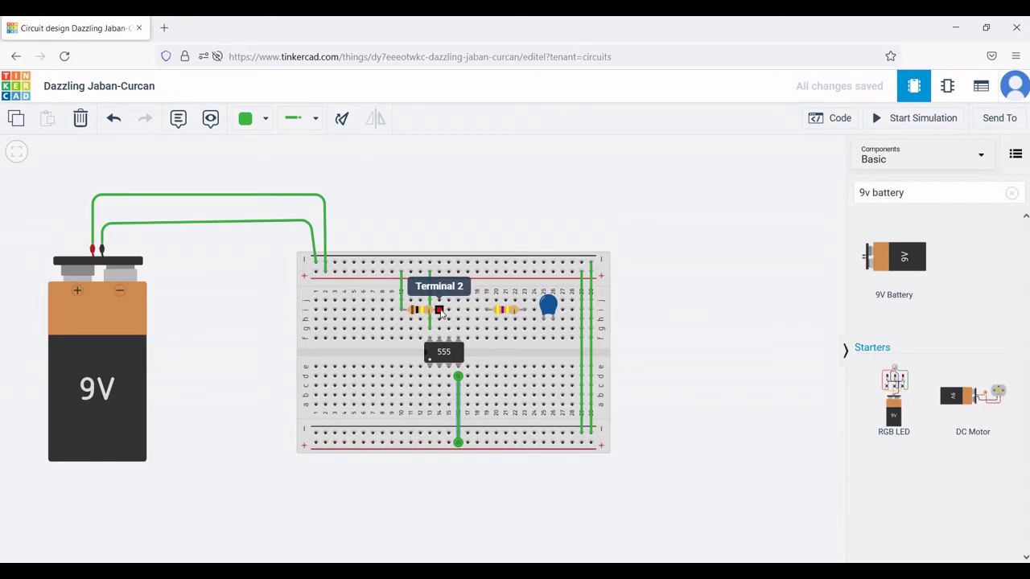
left_click(440, 311)
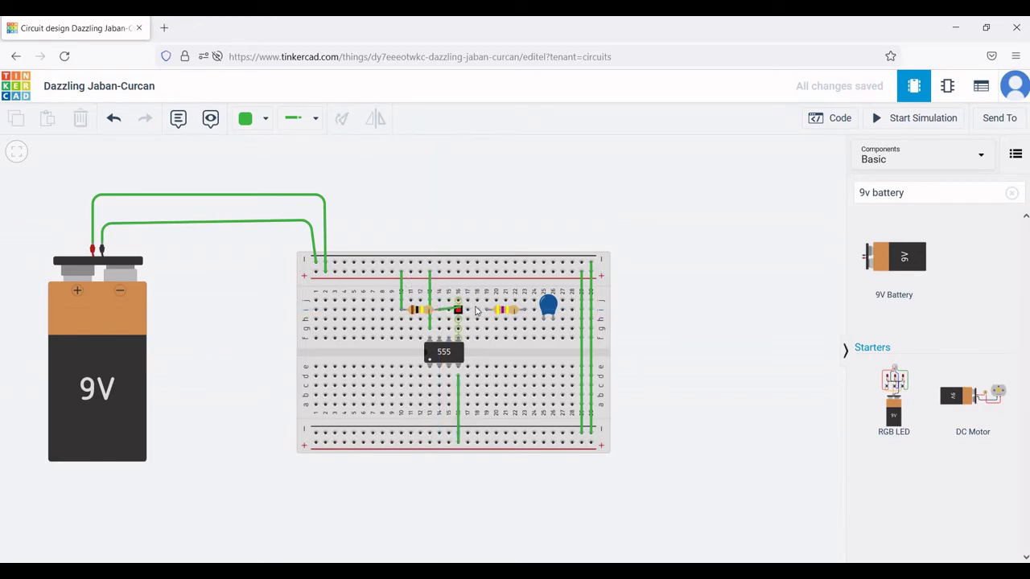
left_click(486, 311)
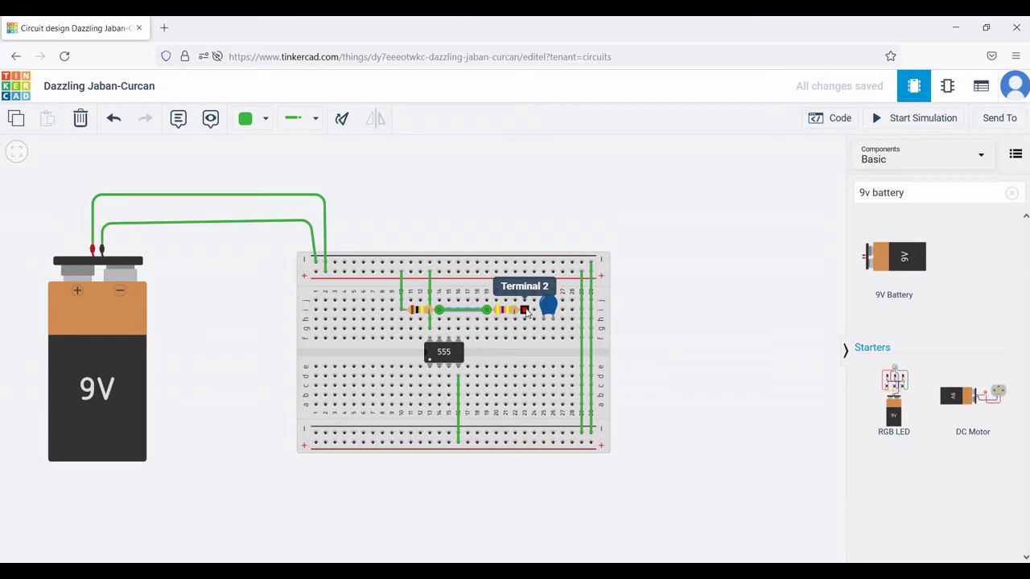
Wire the second resistor's column 23 end to the 555's upper column 15 pin and the capacitor, and the capacitor's other leg to the upper negative rail.
left_click_drag(526, 311, 525, 330)
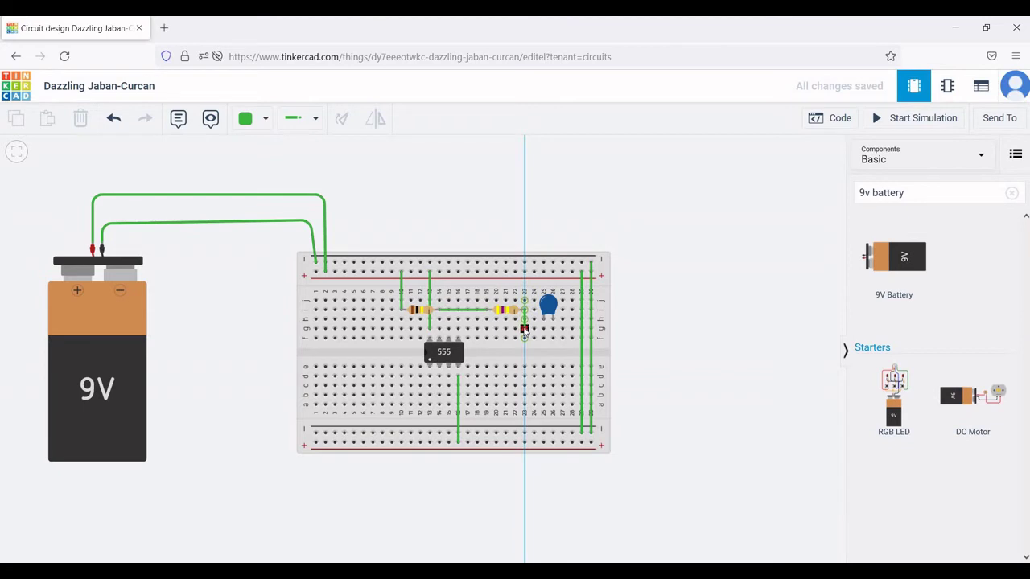
mouse_move(524, 330)
left_mouse_down()
mouse_move(473, 338)
mouse_move(524, 328)
left_mouse_up()
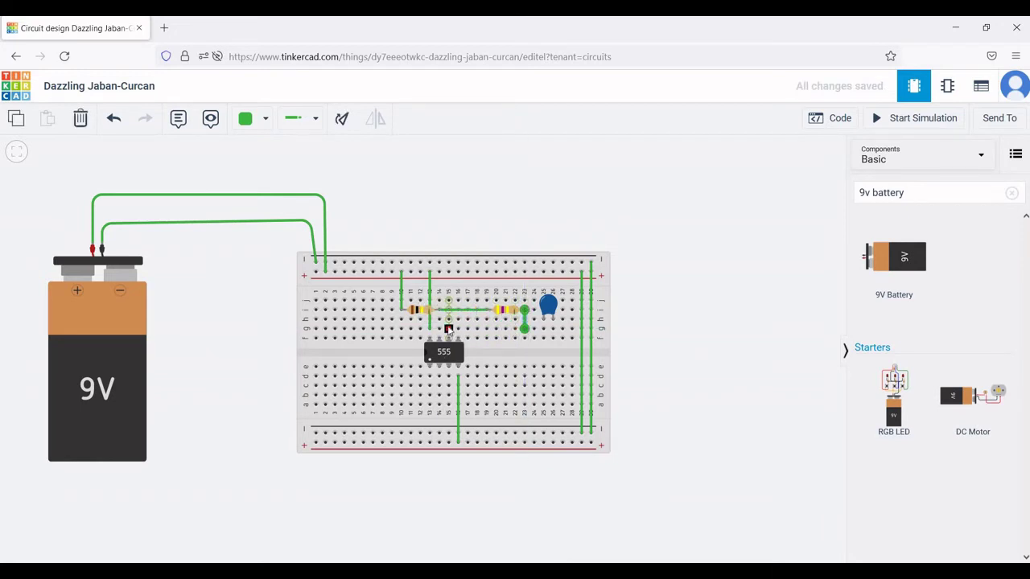
left_click(448, 330)
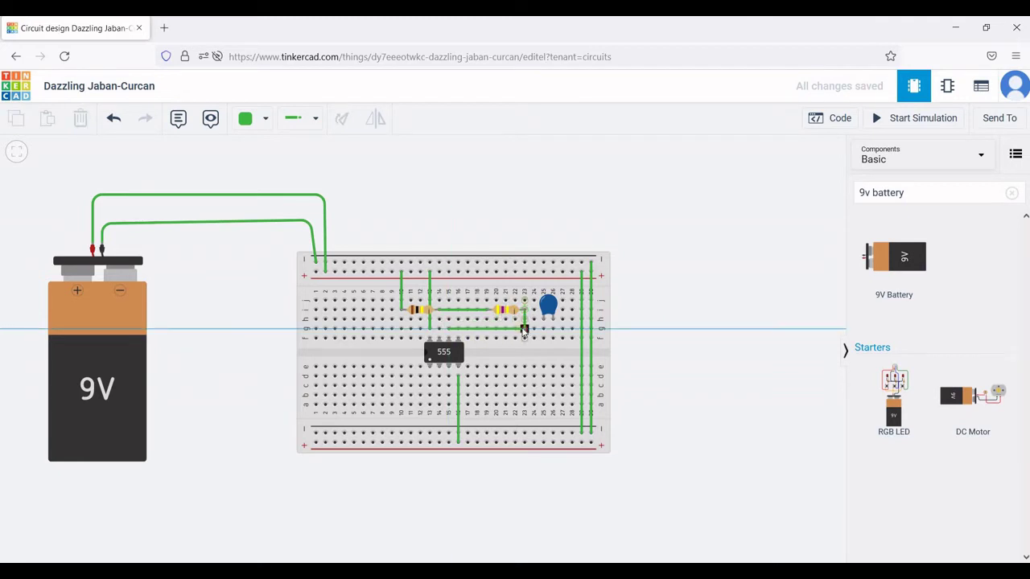
left_click(524, 330)
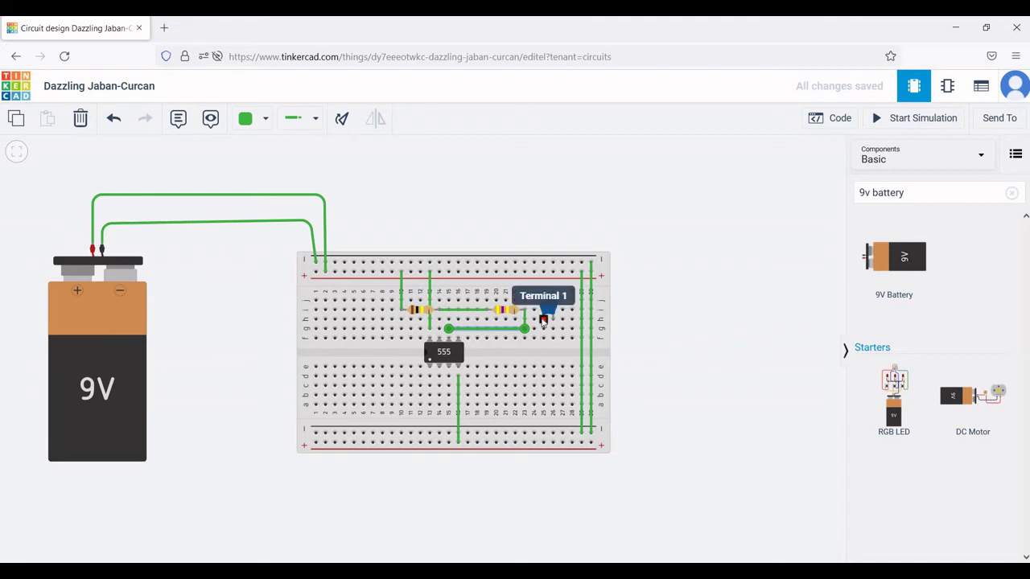
left_click_drag(544, 320, 571, 264)
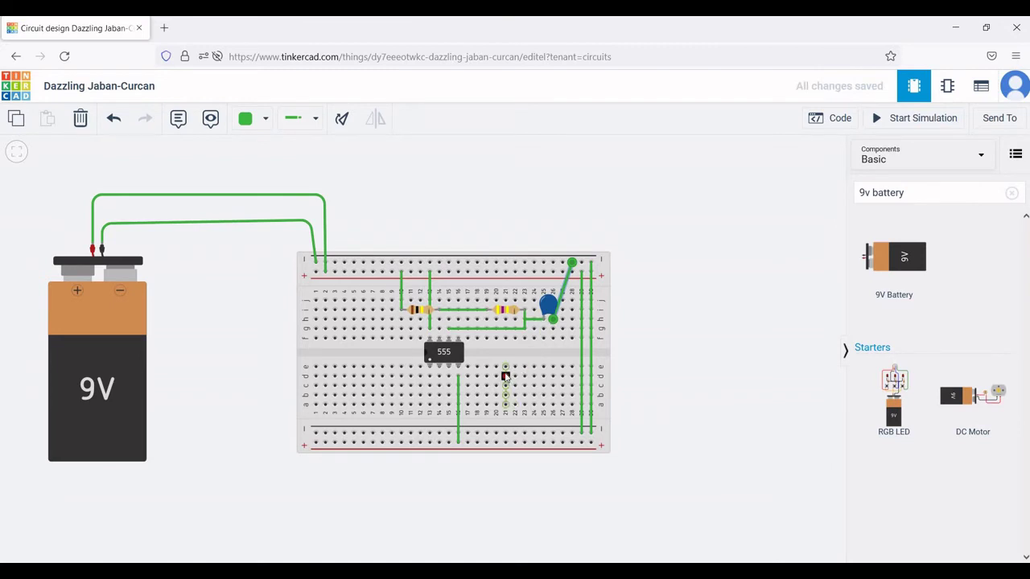
Wire the 555's lower pin in column 14 along row b to column 23 and up to the second resistor's node in row g.
left_click(439, 378)
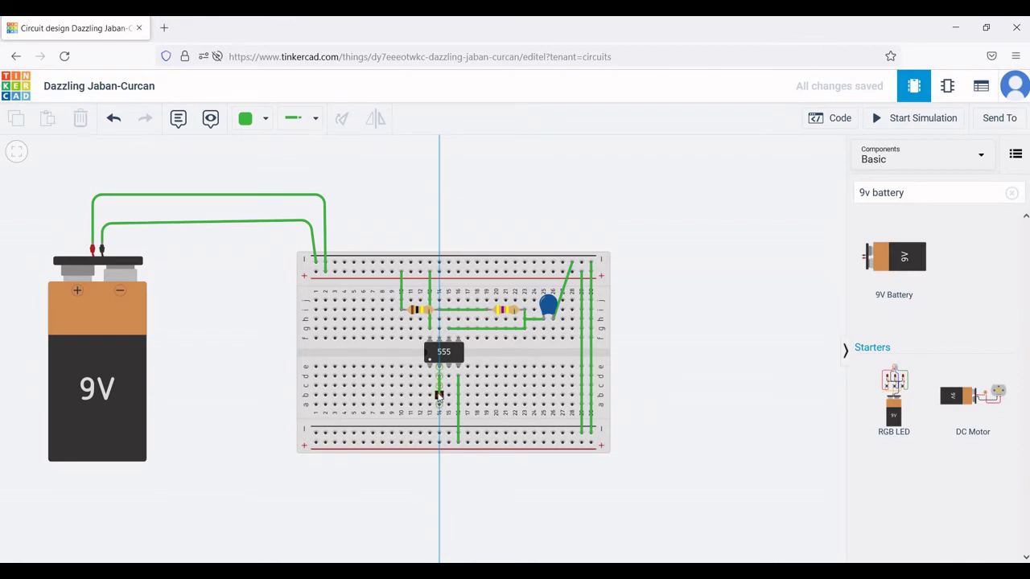
left_click(438, 394)
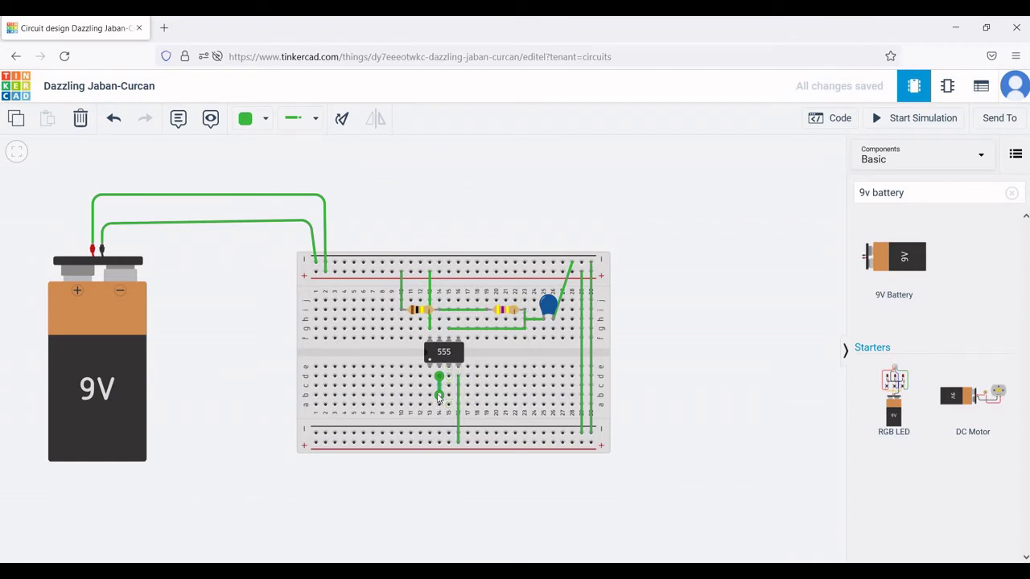
left_click(525, 395)
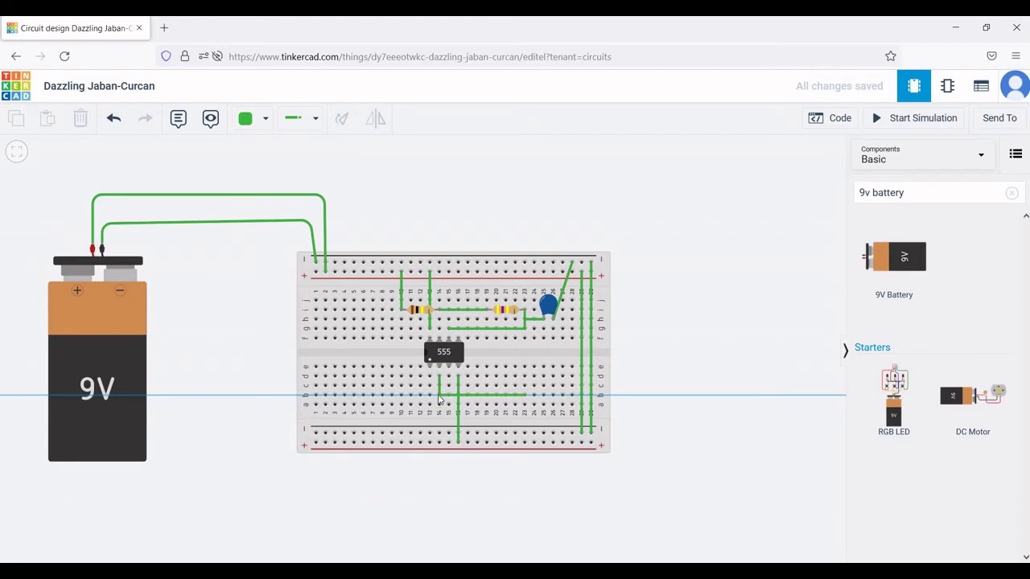
left_click(435, 400)
left_click(439, 395)
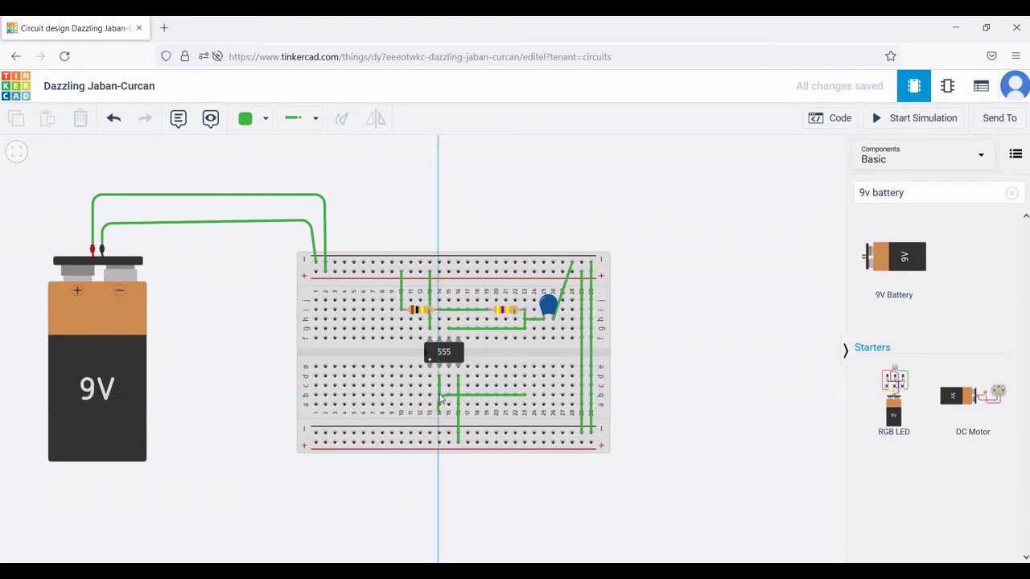
left_click(524, 395)
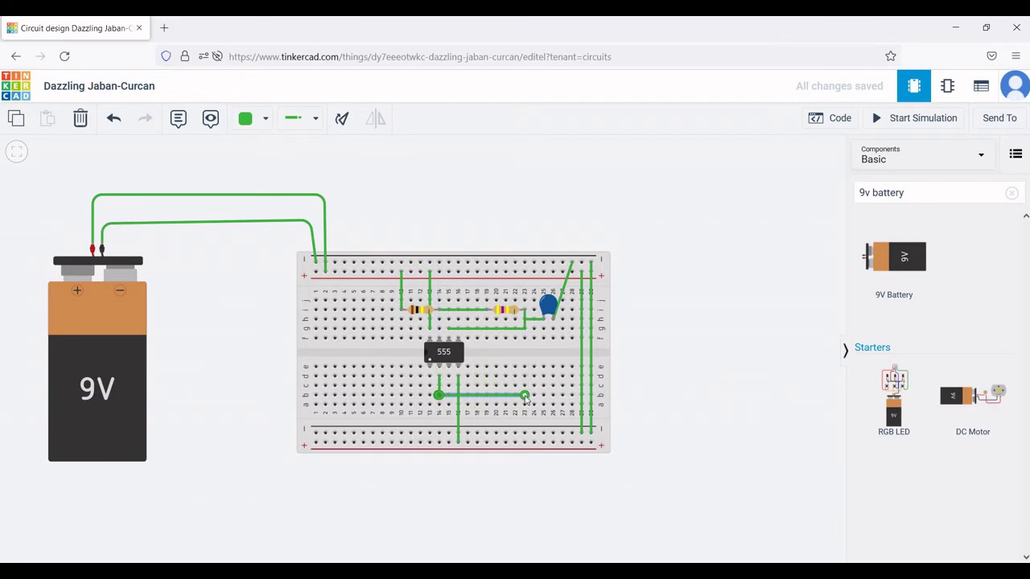
left_click(525, 331)
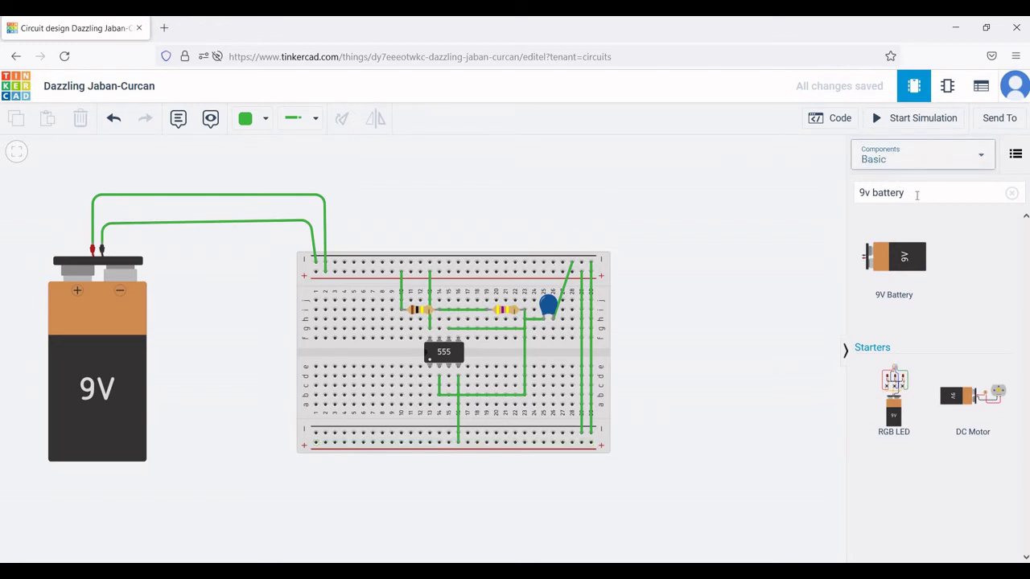
Clear the component search, place a third resistor below the breadboard and set its resistance to 330 Ω.
left_click(1011, 193)
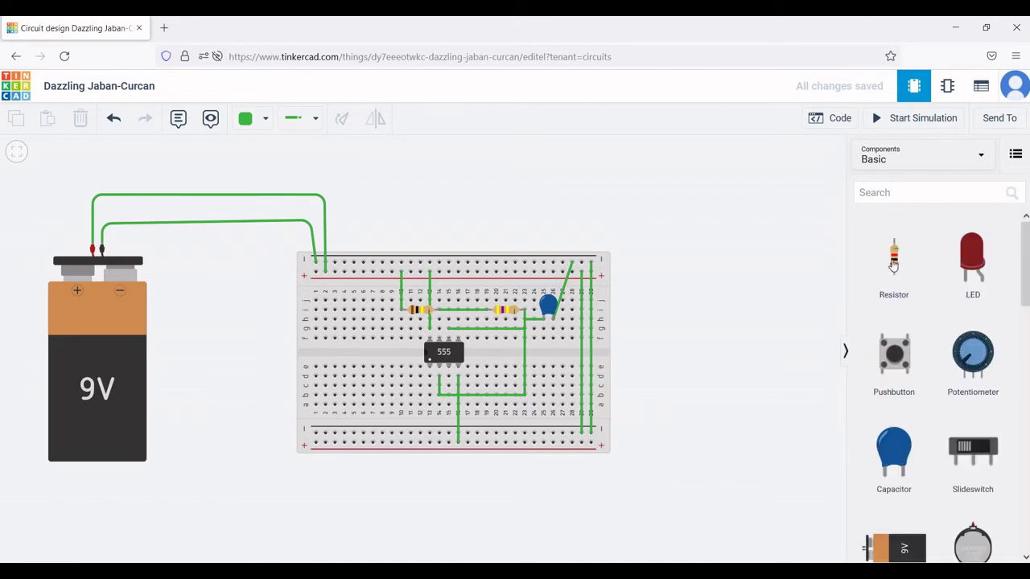
left_click_drag(893, 259, 700, 378)
left_click_drag(478, 535, 451, 503)
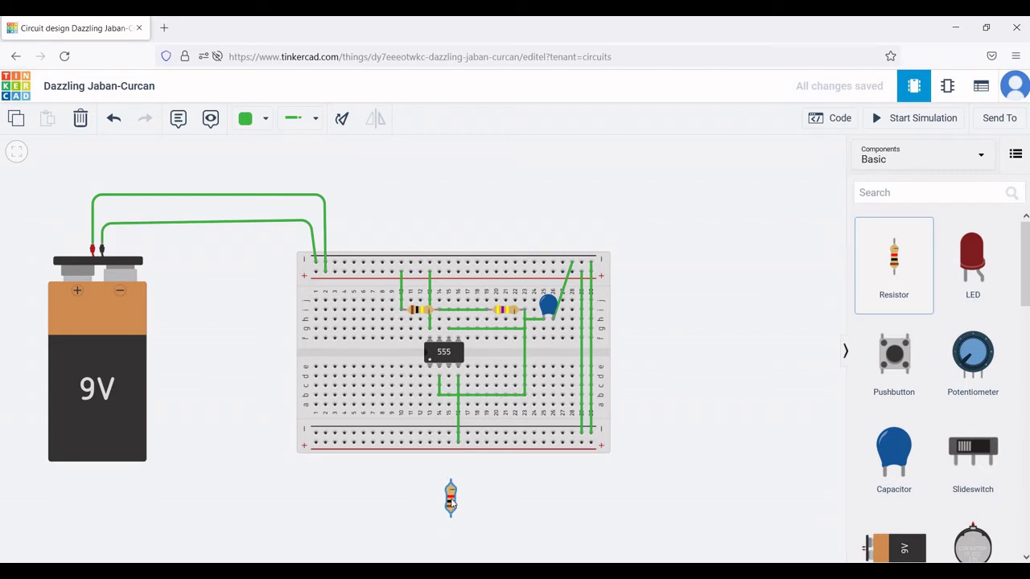
left_click_drag(451, 503, 450, 503)
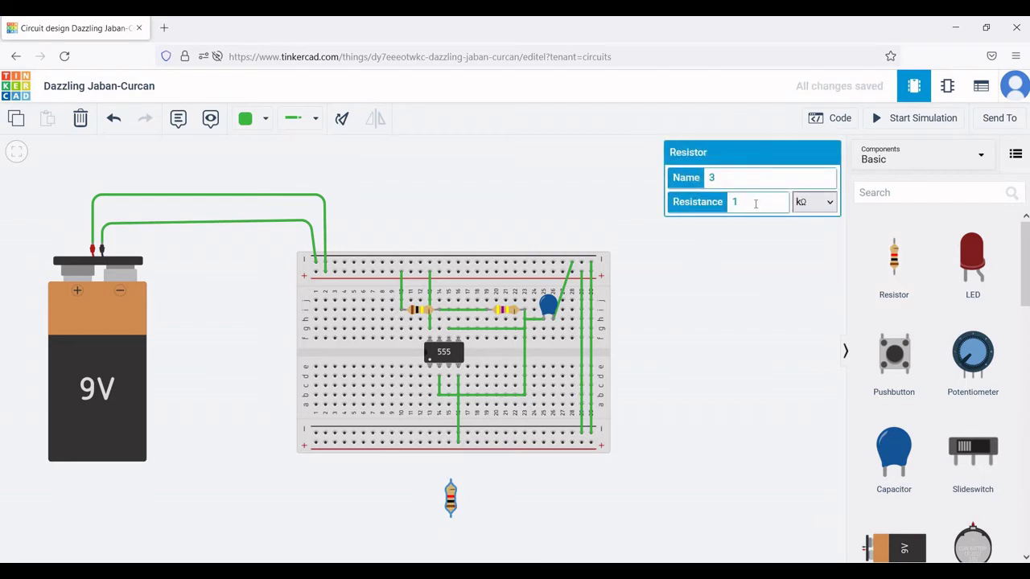
type("330")
left_click(811, 203)
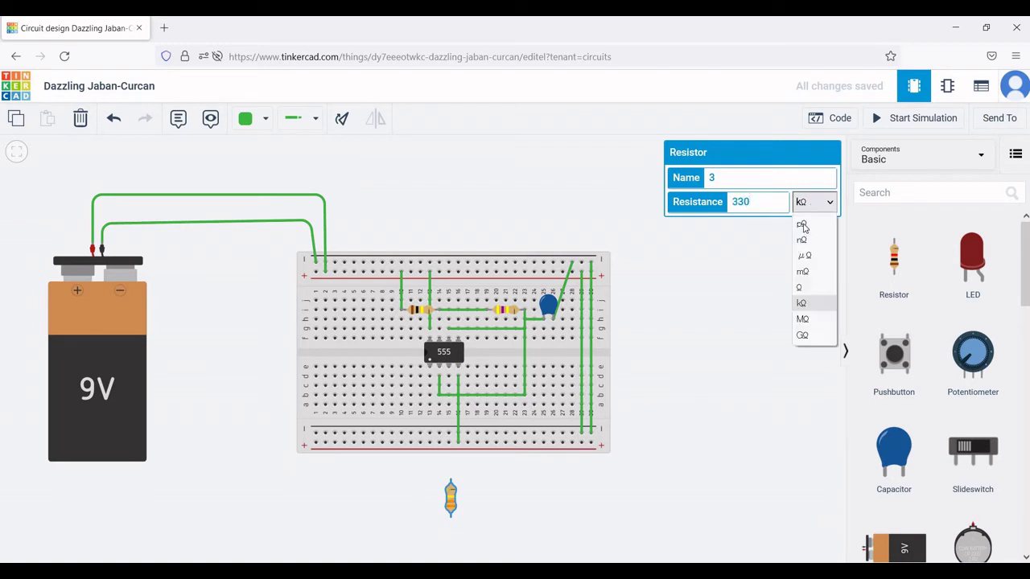
left_click(799, 288)
left_click(522, 522)
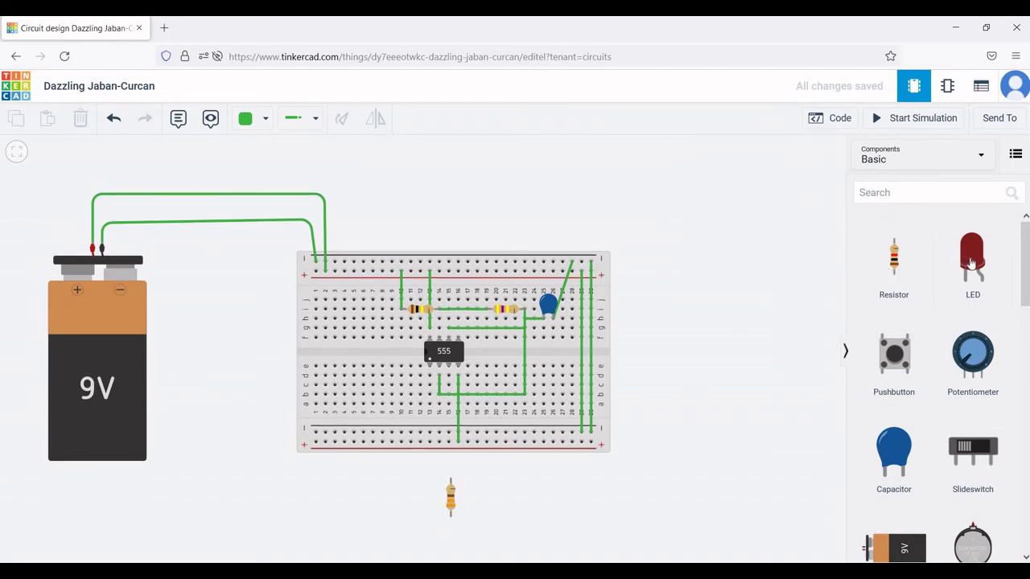
Place two red LEDs below the breadboard, beside the 330 Ω resistor on the battery's side.
left_click_drag(971, 264, 413, 514)
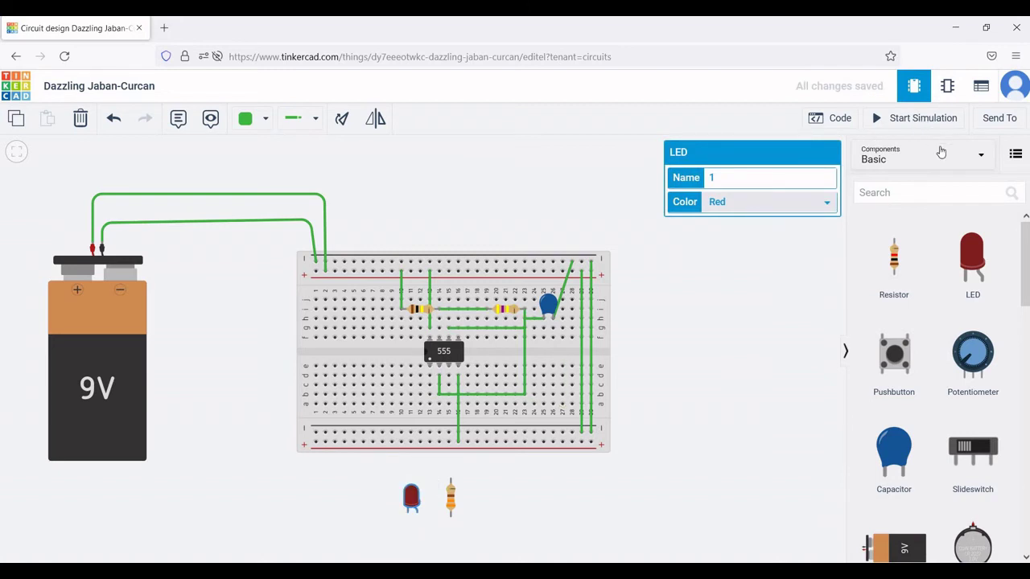
left_click_drag(963, 261, 329, 519)
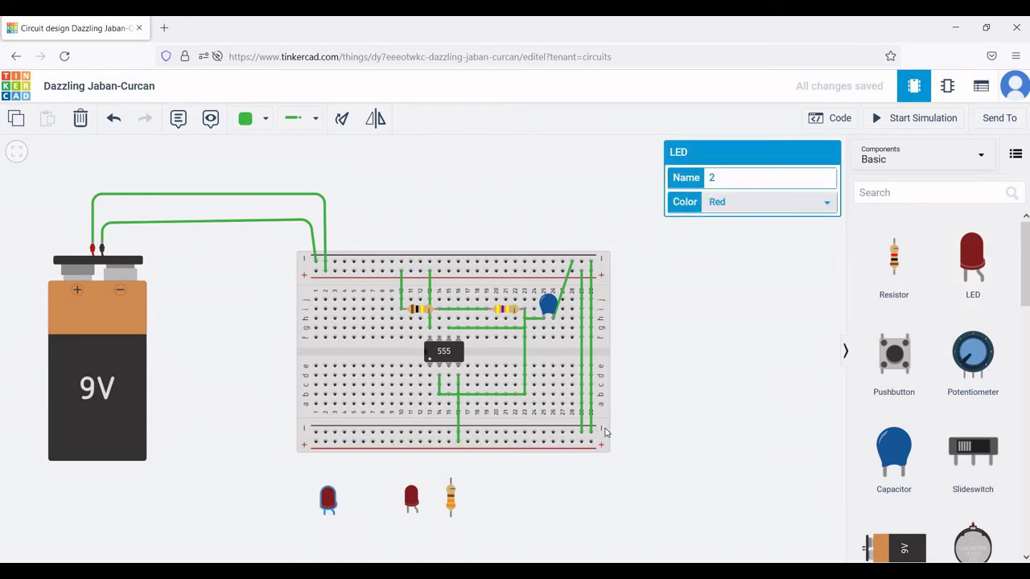
Search the components for a diode and place it between the battery and the breadboard.
left_click(890, 197)
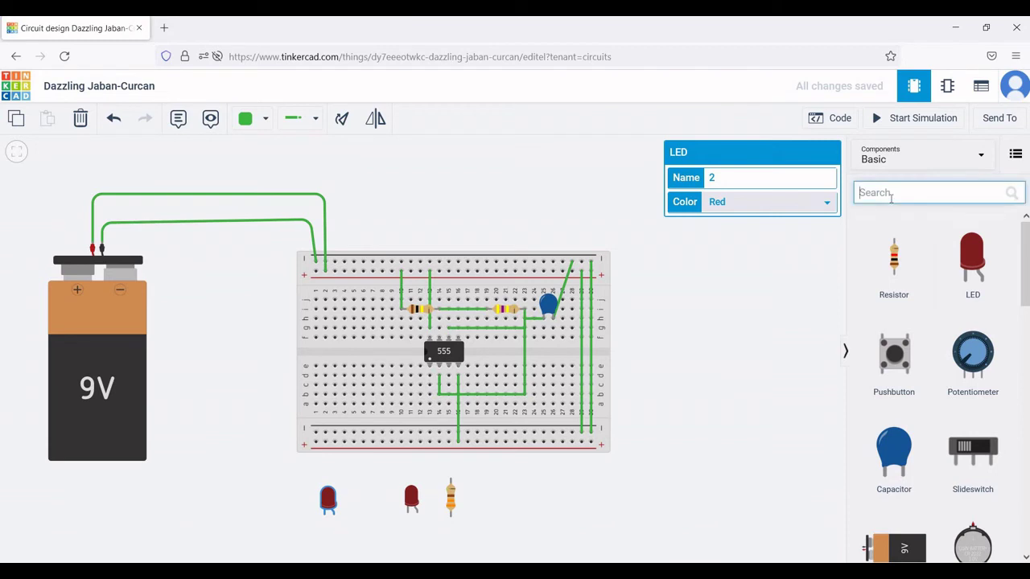
type("di")
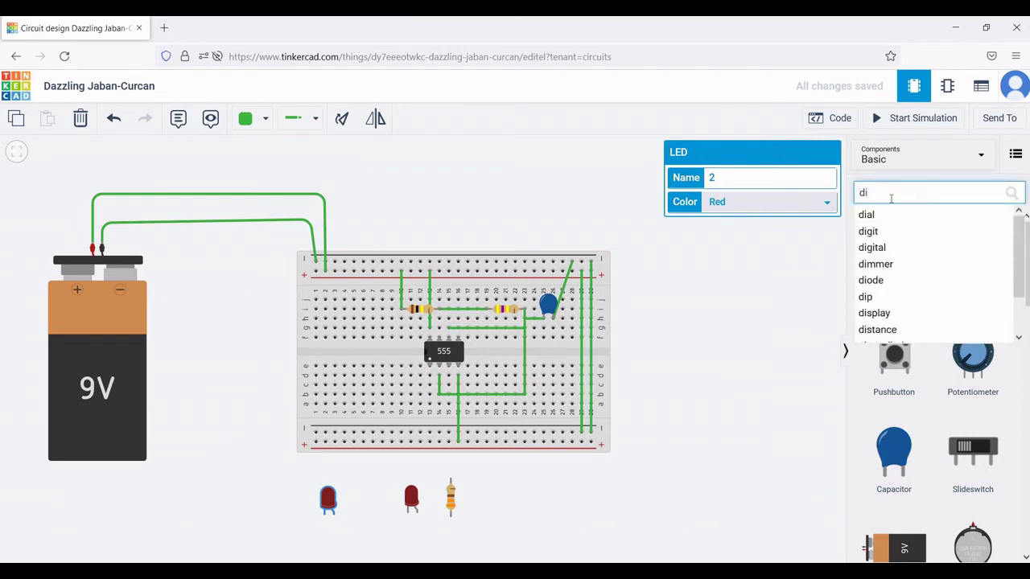
left_click(867, 282)
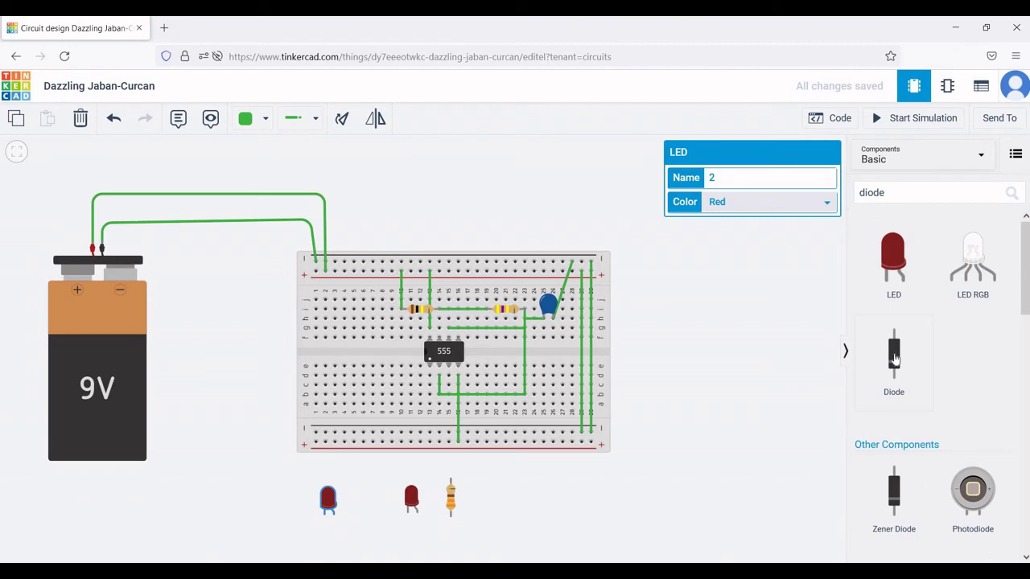
left_click_drag(895, 358, 191, 412)
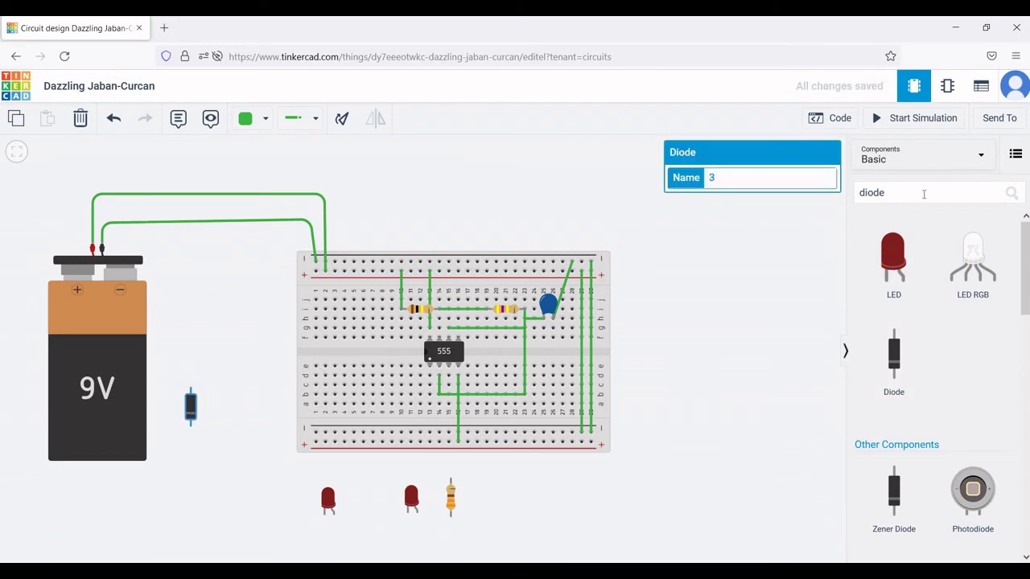
Place a second diode beside the first and wire the two diodes' anodes to column 13, rows e and d.
left_click_drag(895, 354, 262, 412)
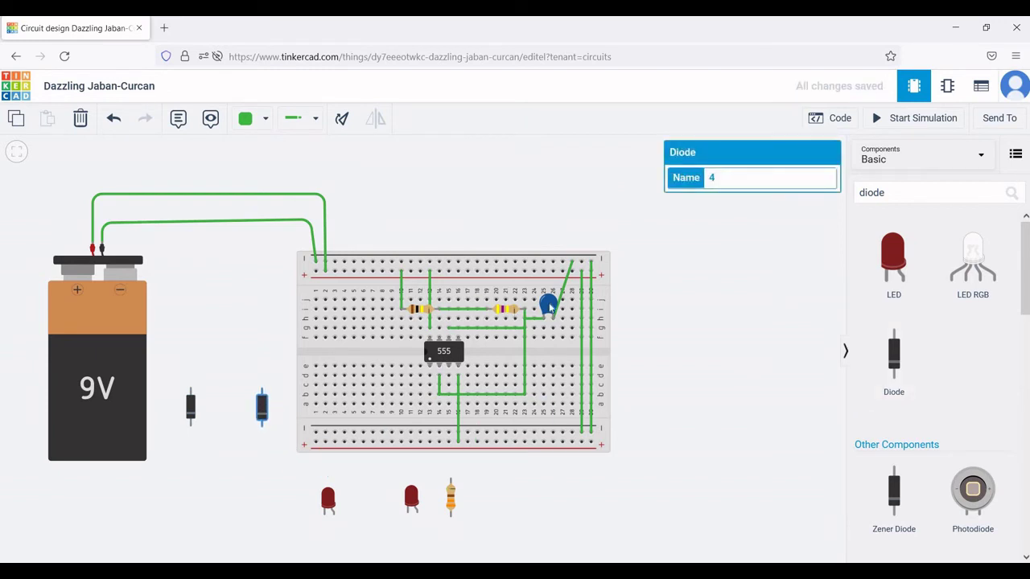
left_click(429, 368)
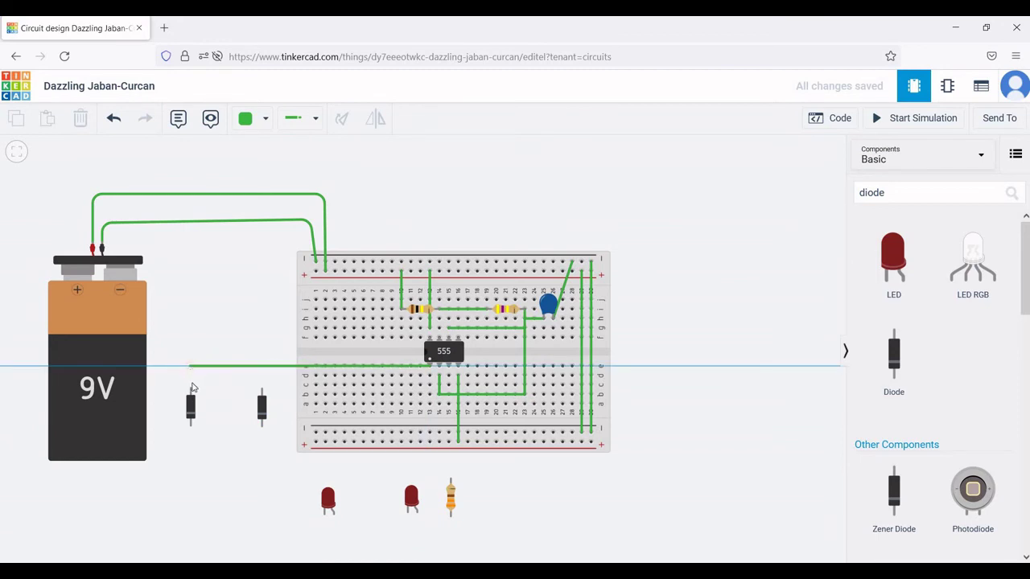
left_click(190, 390)
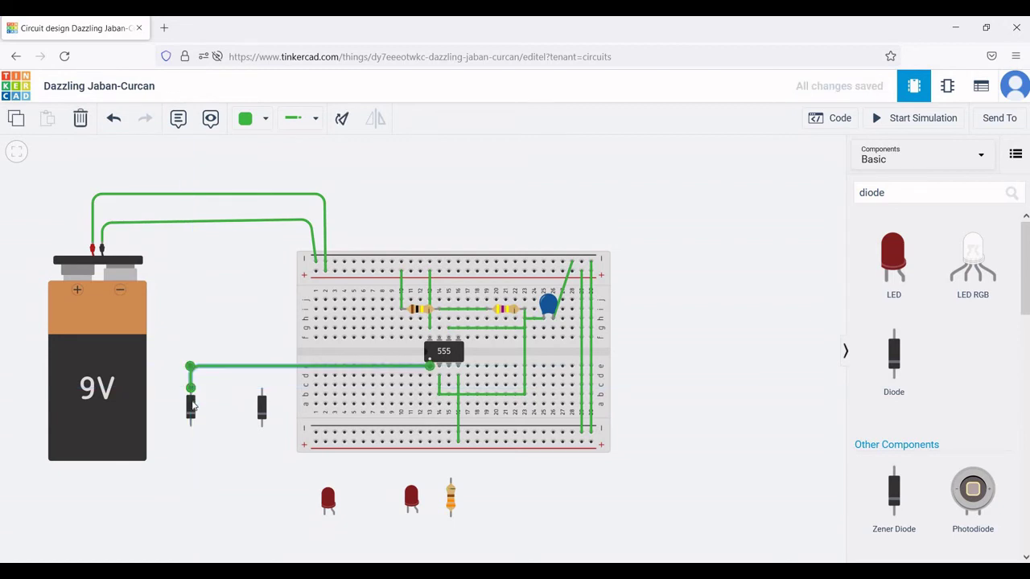
left_click(429, 376)
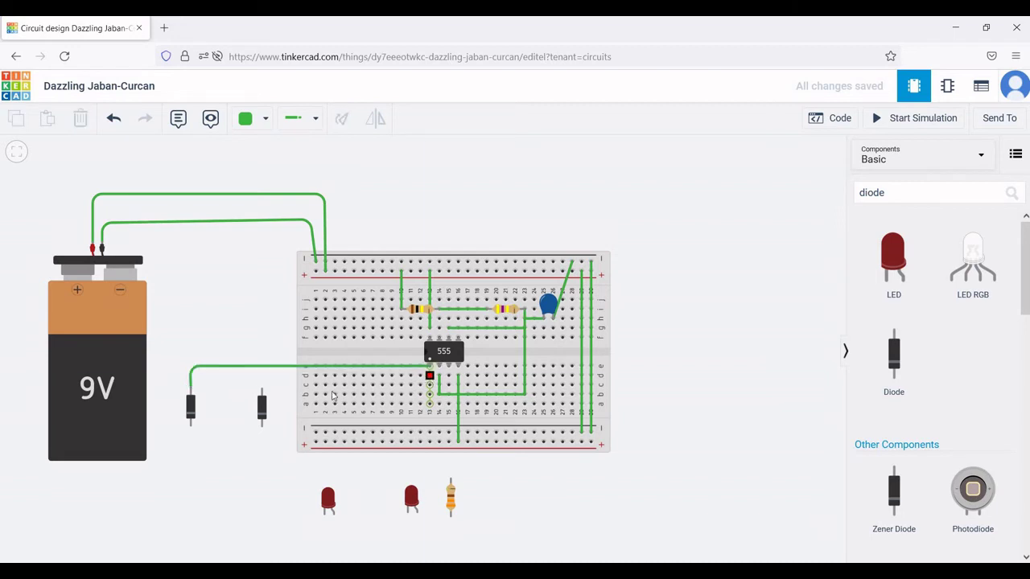
left_click(262, 391)
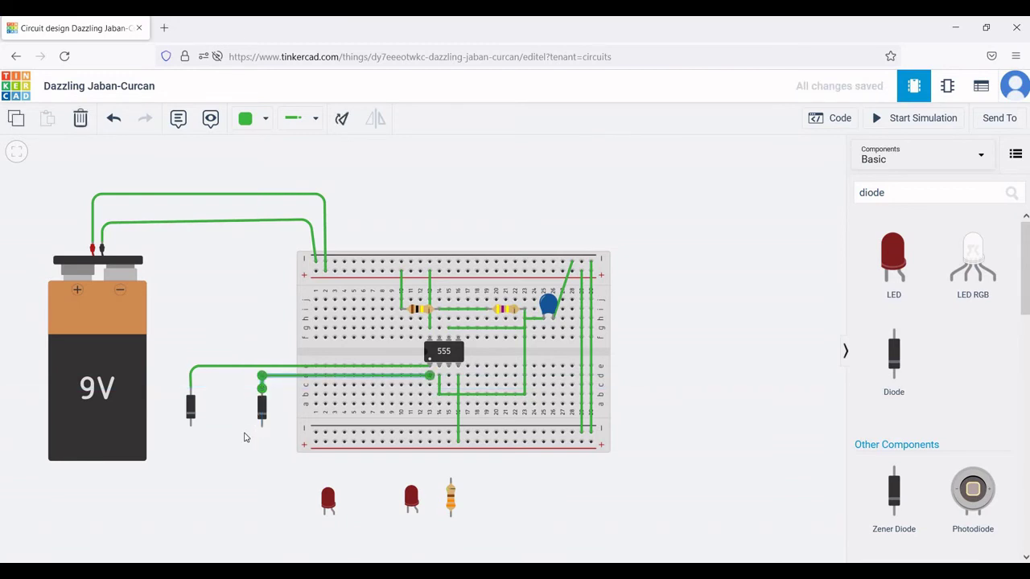
Wire the cathode of the diode nearest the battery below the breadboard to the cathode of the LED beside the 330 Ω resistor.
left_click(191, 427)
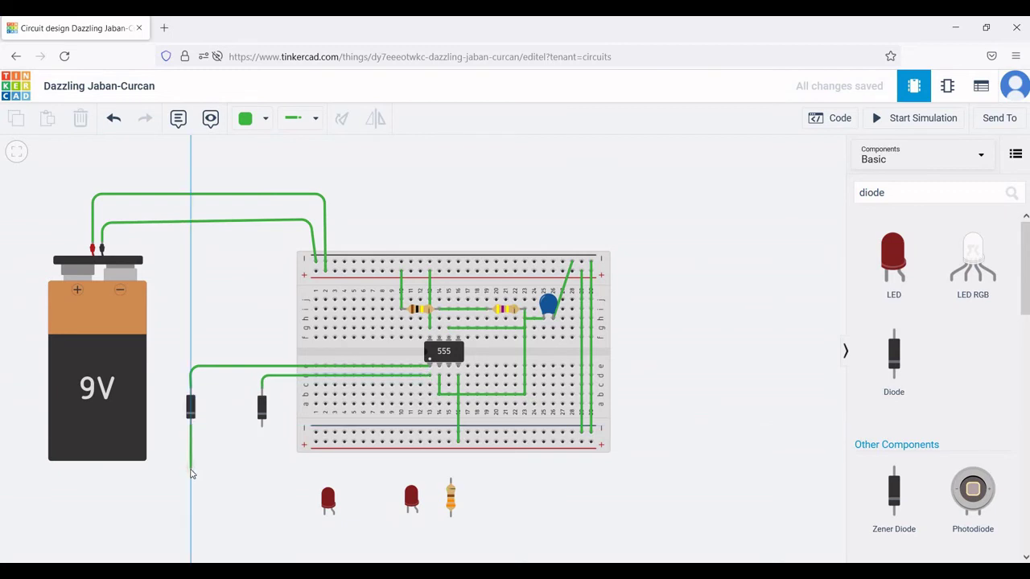
left_click(190, 468)
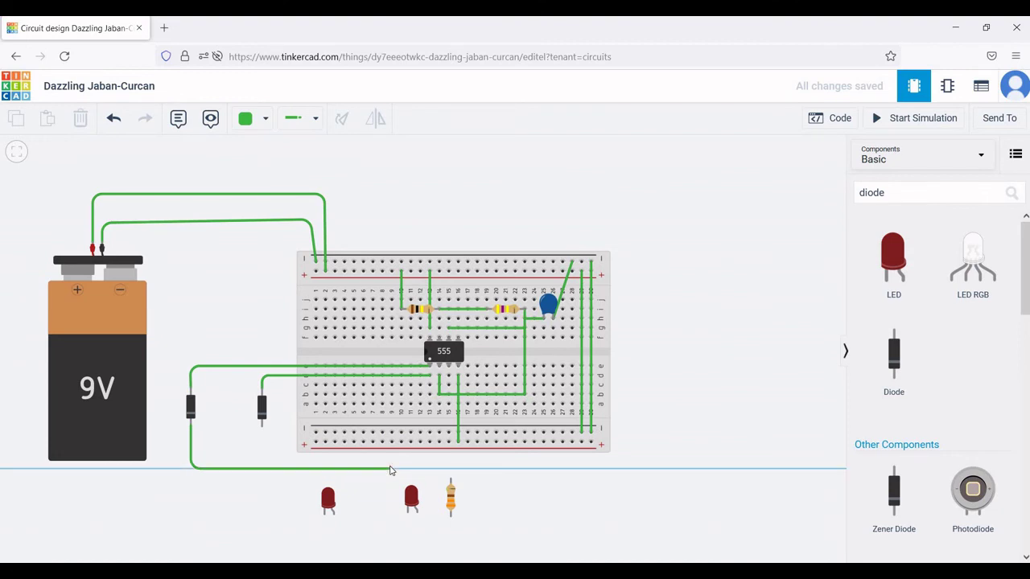
left_click(389, 469)
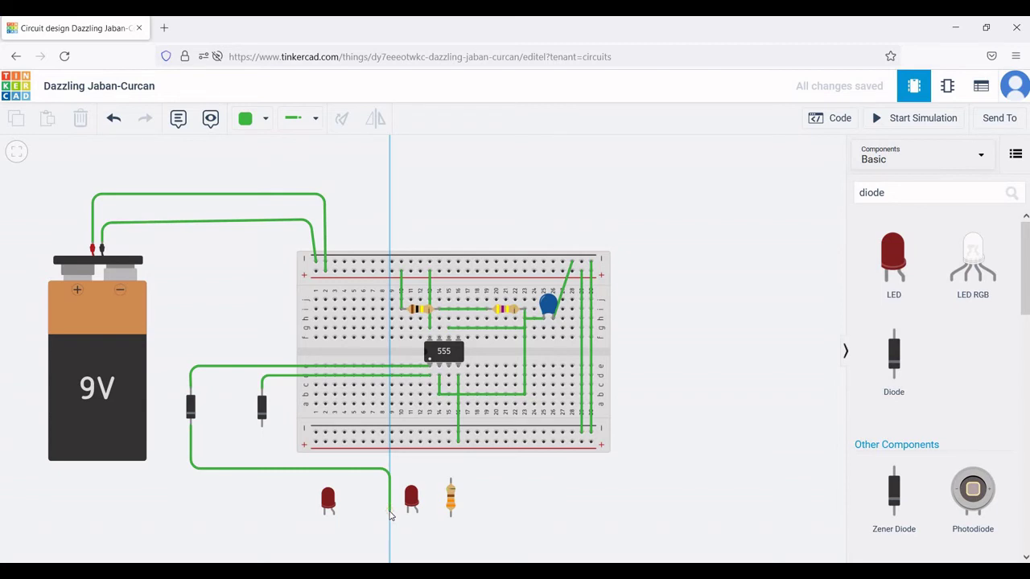
left_click(407, 514)
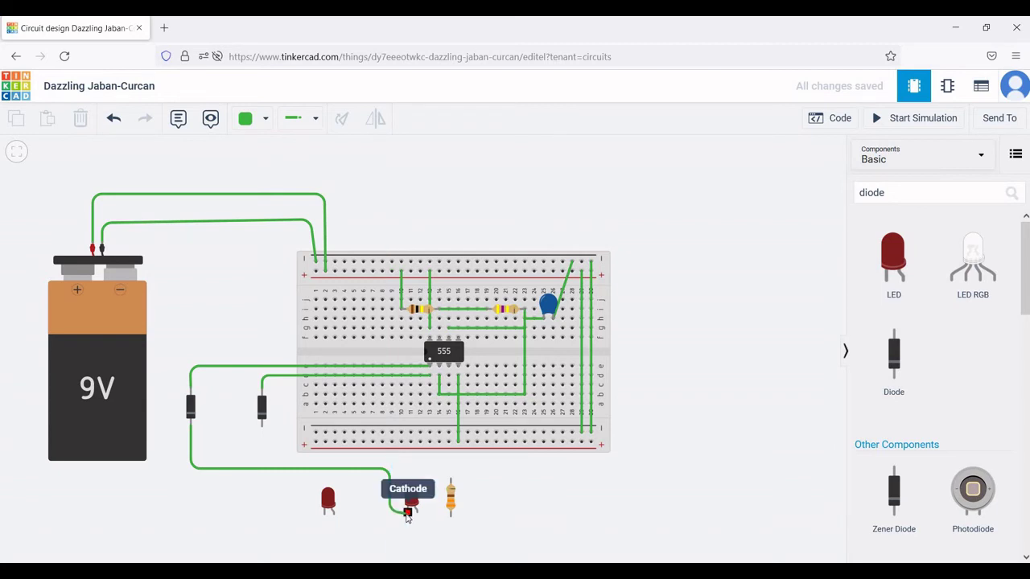
left_click(407, 514)
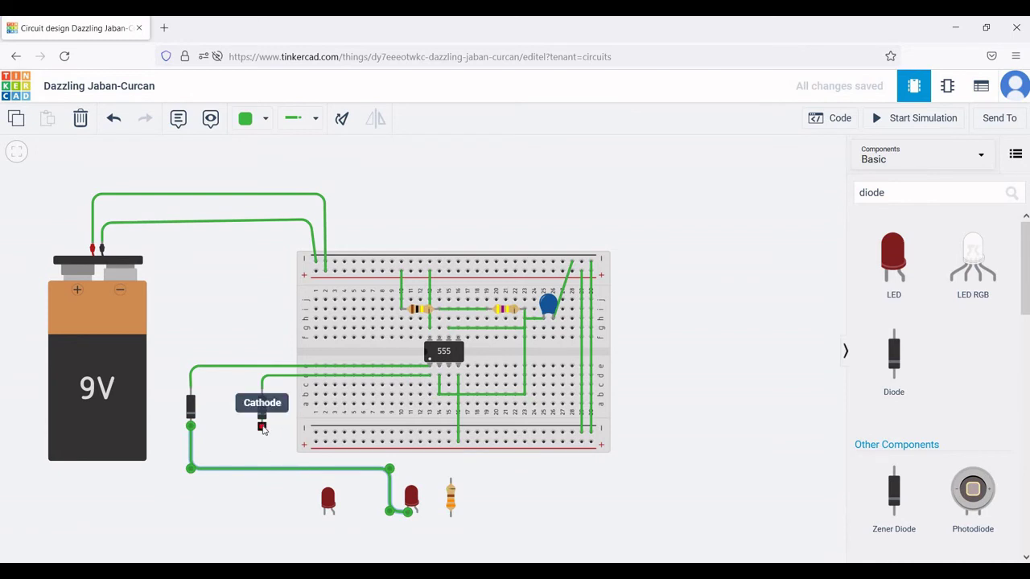
Wire the cathode of the diode nearest the breadboard to the cathode of the LED farther from the resistor.
left_click(262, 429)
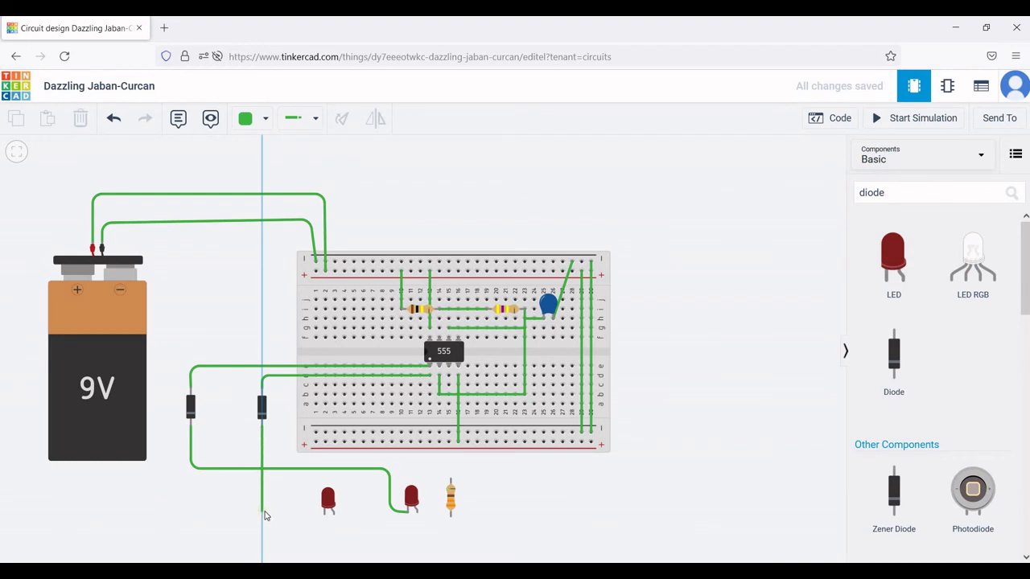
left_click(263, 512)
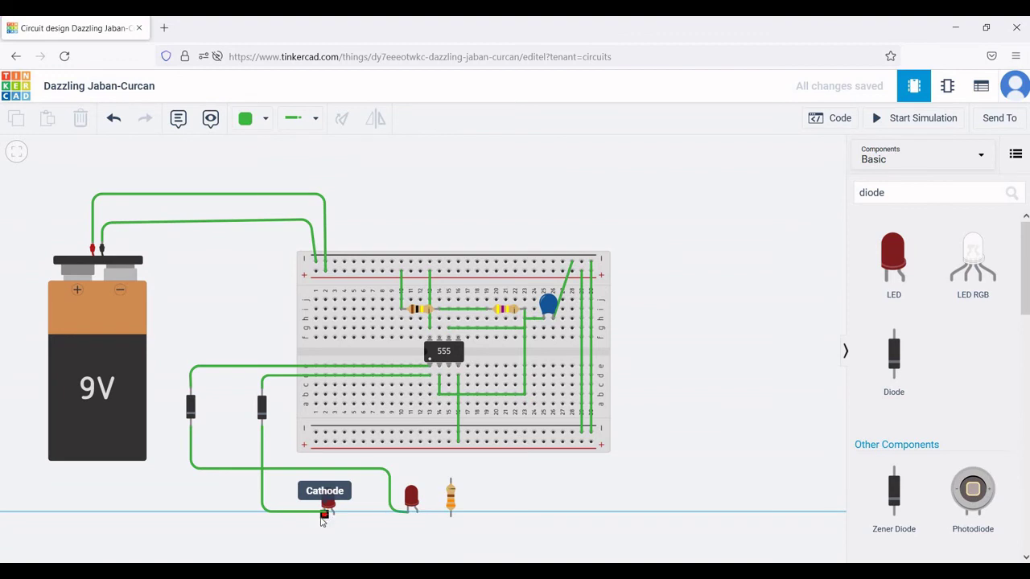
left_click(325, 517)
left_click(324, 517)
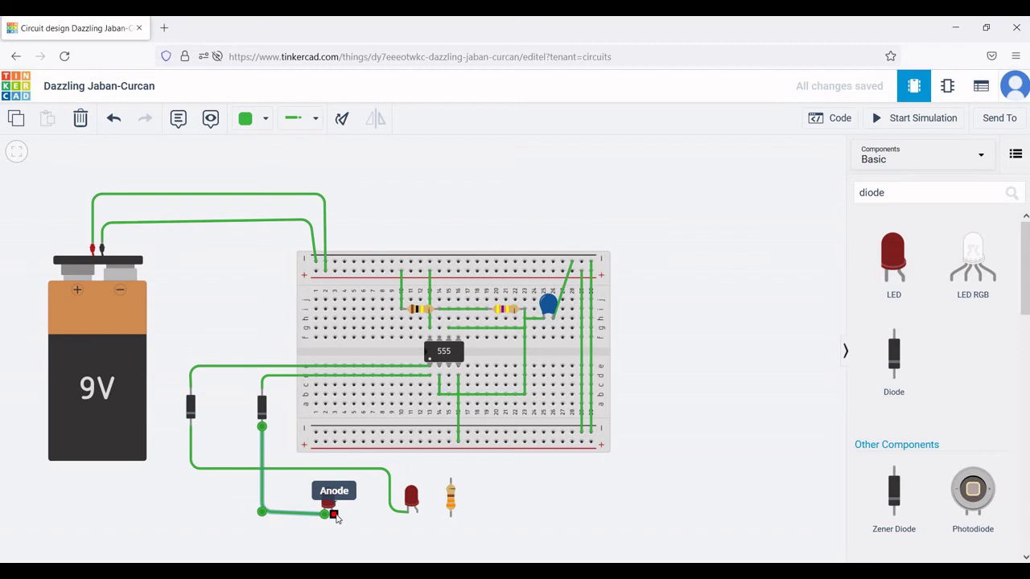
Connect the anodes of the two red LEDs with a wire running beneath them.
left_click_drag(337, 518, 396, 519)
key("ctrl+z")
left_click_drag(335, 515, 418, 513)
Wire the 330 Ω resistor's lower end to the nearest LED's anode and its upper end to column 15, row d.
left_click(451, 519)
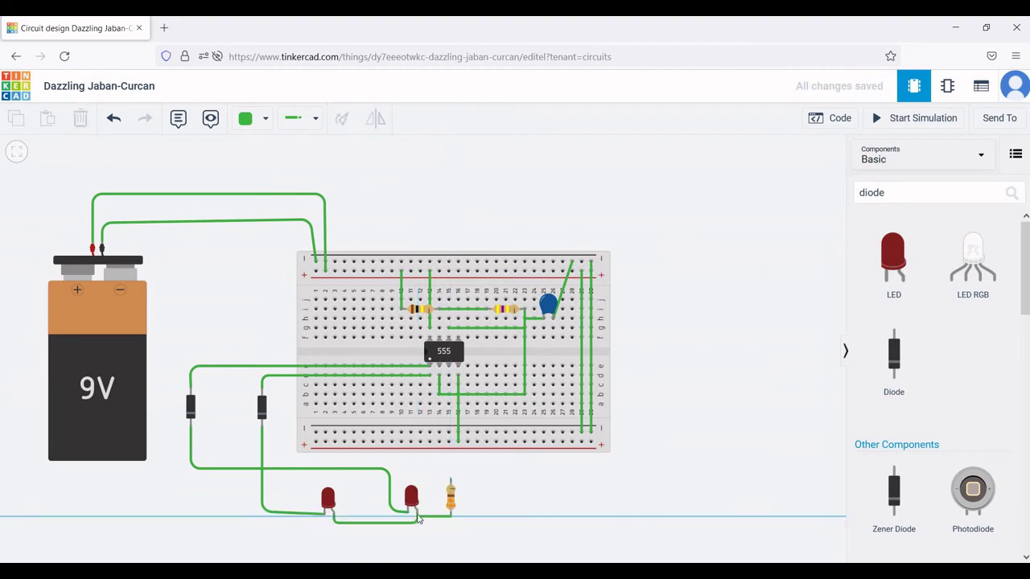
left_click(418, 514)
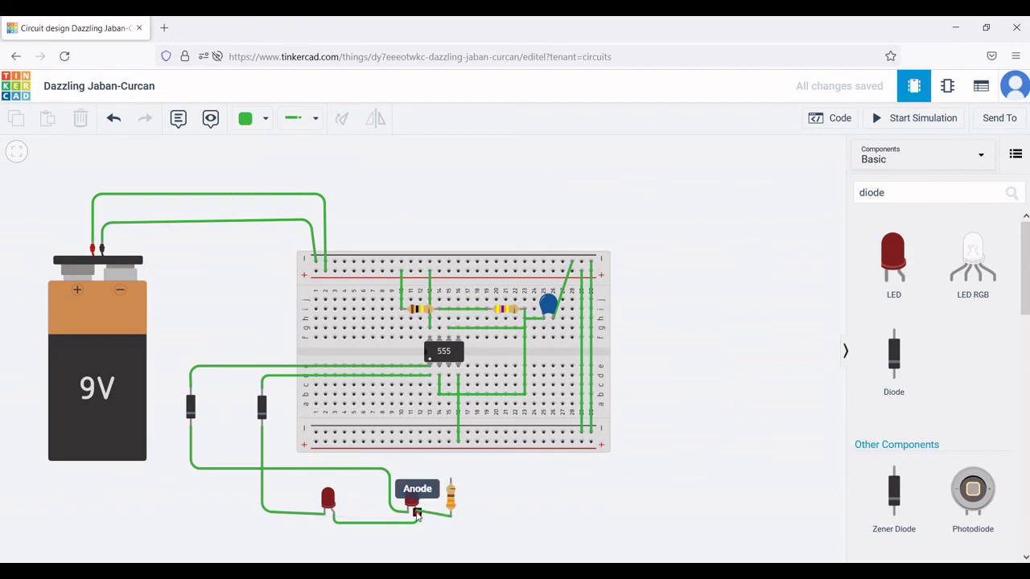
left_click(418, 515)
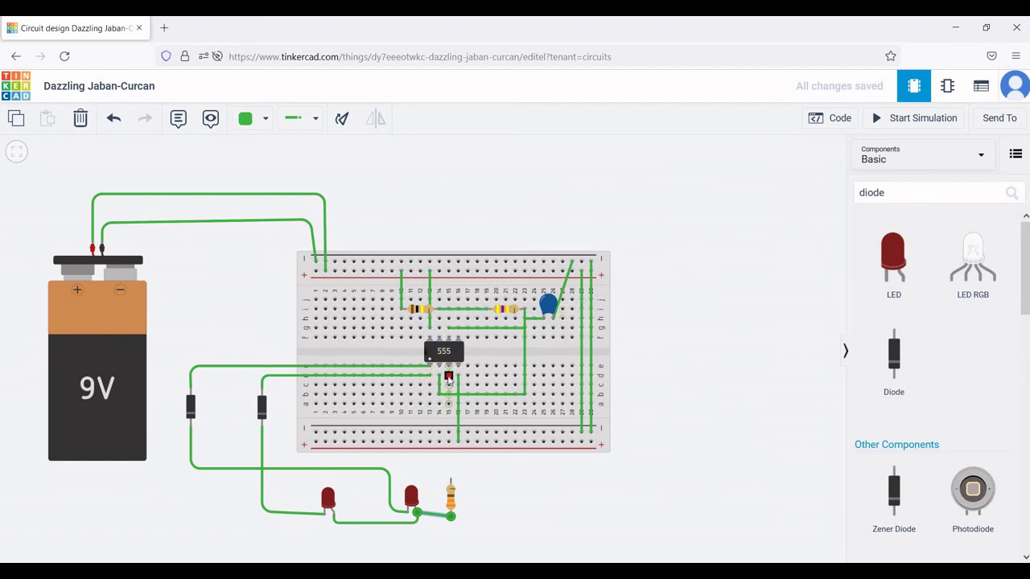
left_click(448, 375)
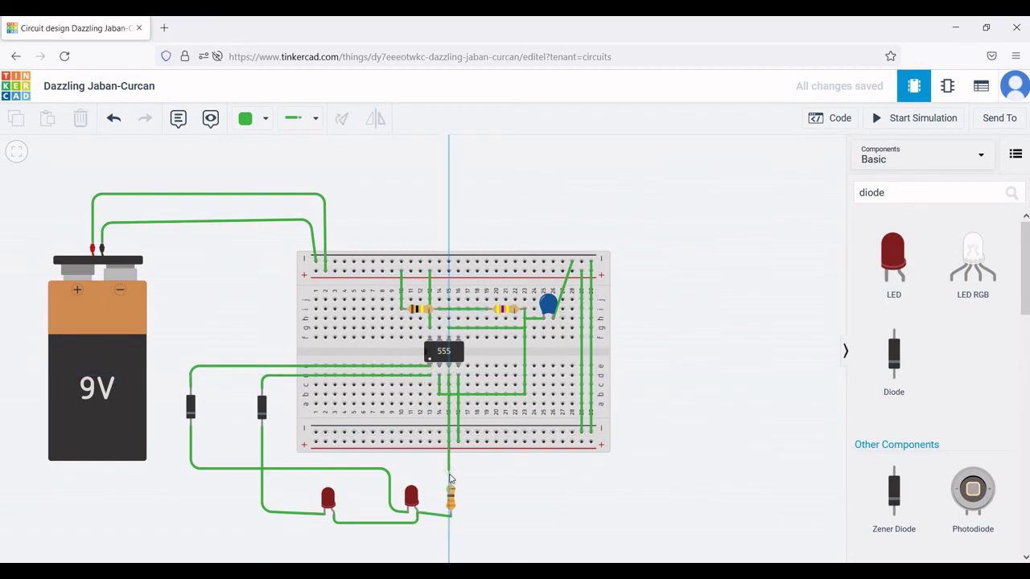
left_click(450, 479)
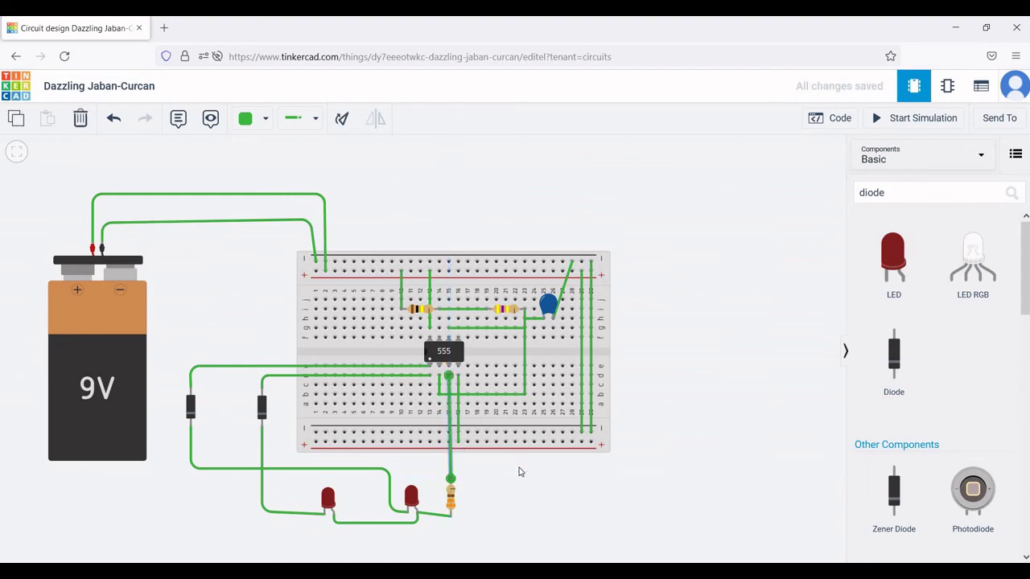
Search the components for a slideswitch and place it, rotated to face the LEDs, below the breadboard.
left_click(918, 192)
key("BackSpace")
key("BackSpace")
key("BackSpace")
key("BackSpace")
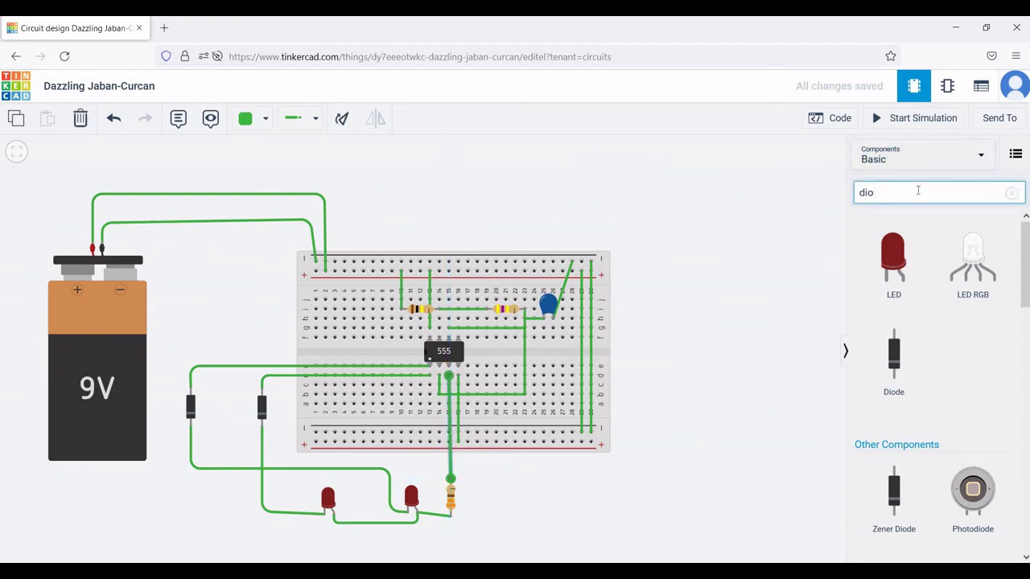
type("swi")
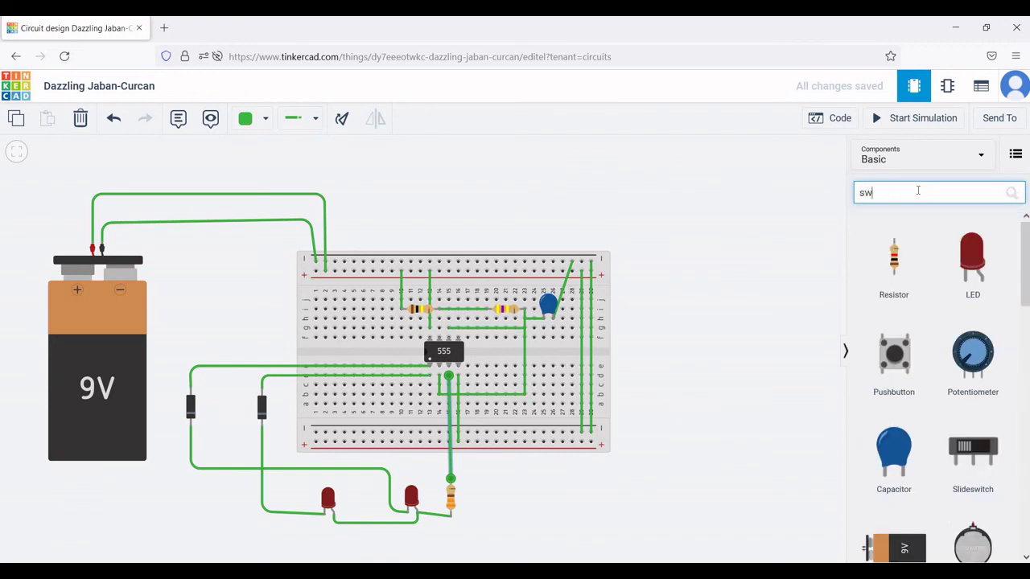
left_click(887, 215)
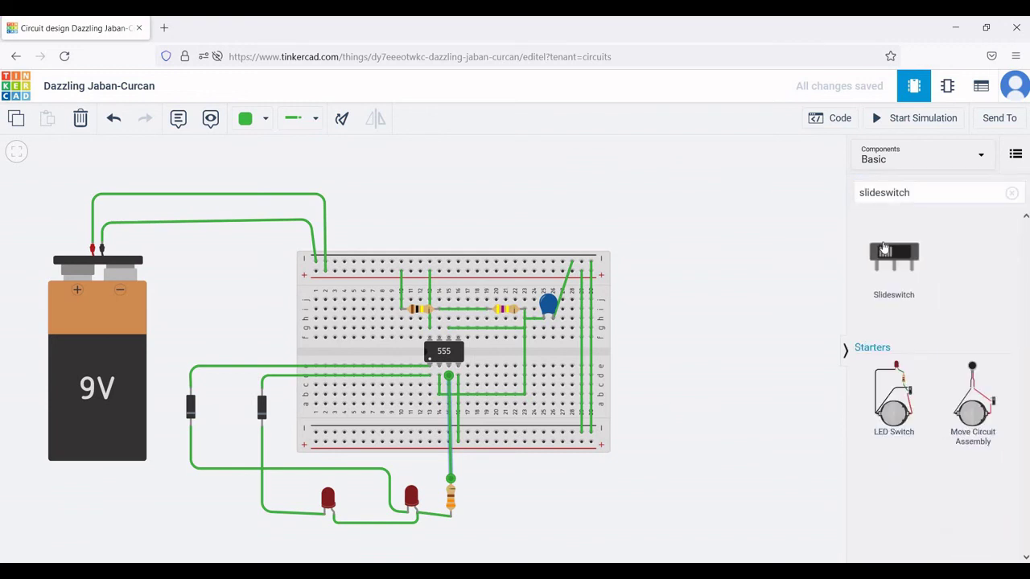
left_click_drag(884, 255, 565, 525)
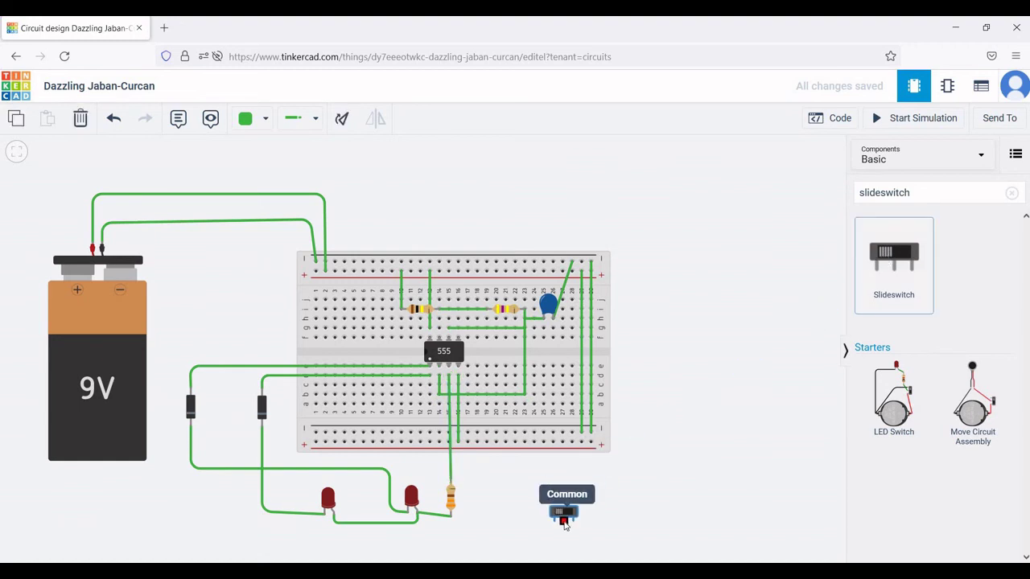
key("r")
left_click_drag(559, 533, 517, 549)
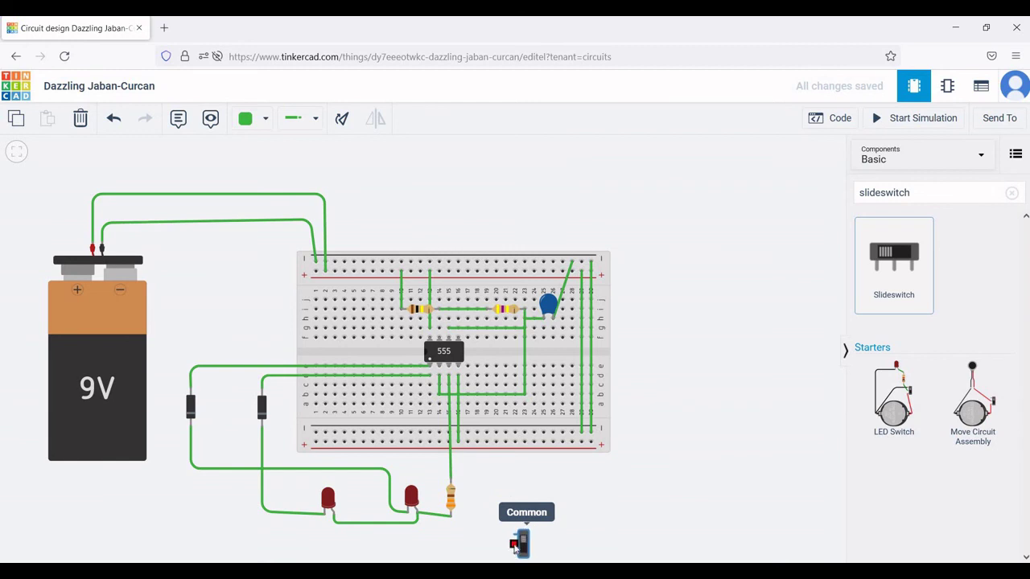
left_click(523, 541)
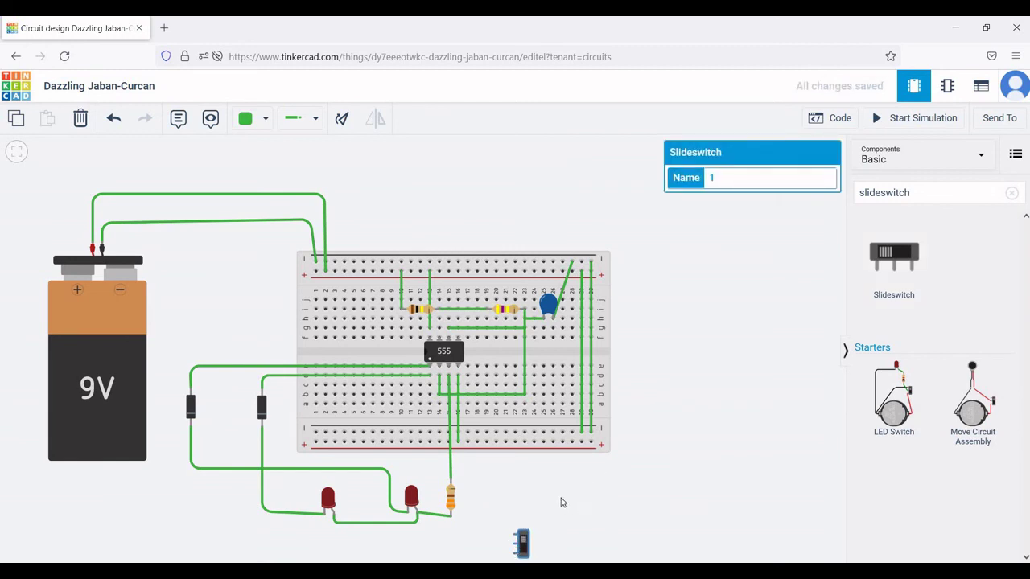
Wire the slideswitch's Common terminal to the breadboard's lower negative rail near column 20.
left_click(515, 546)
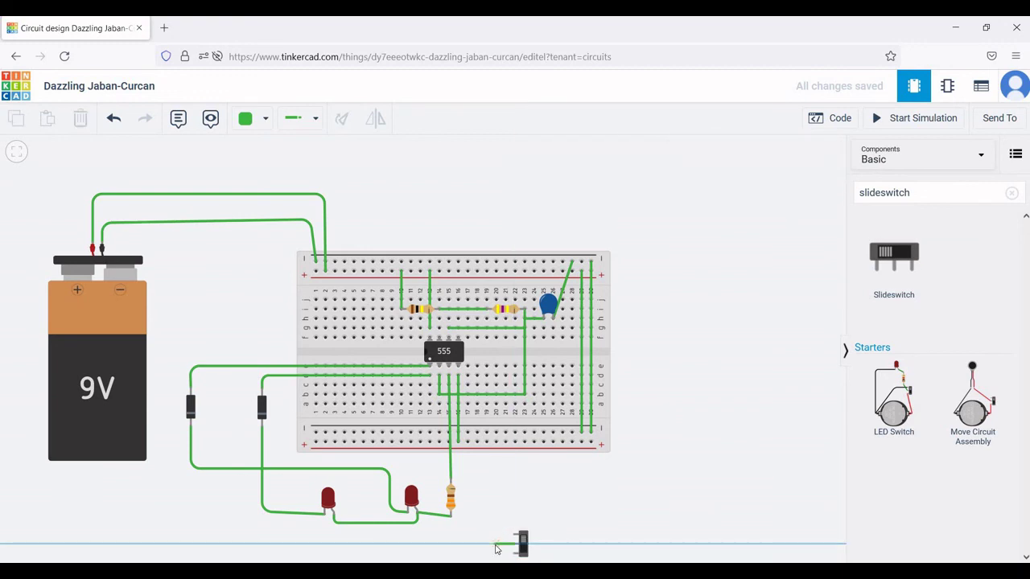
left_click(496, 545)
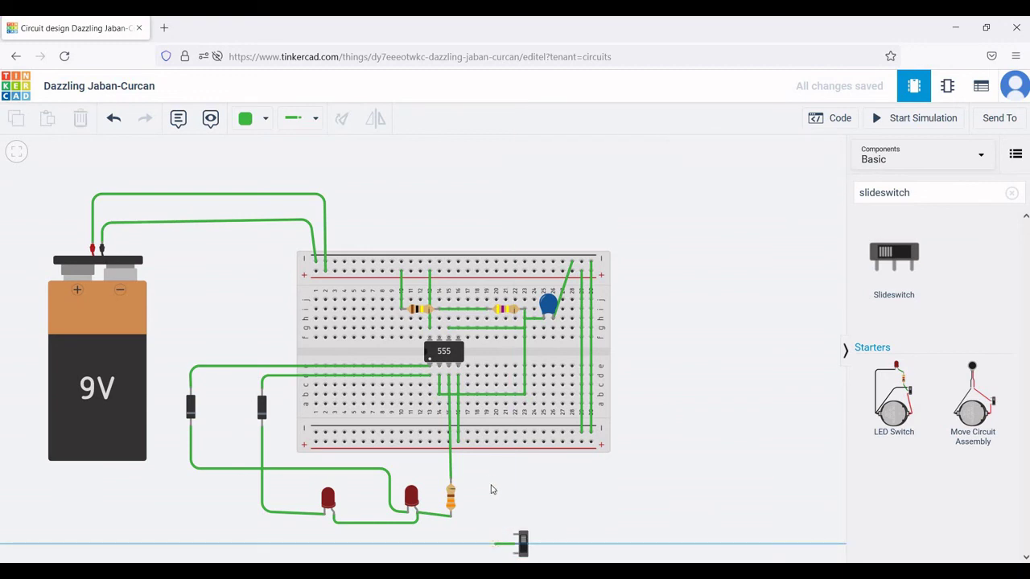
left_click(496, 433)
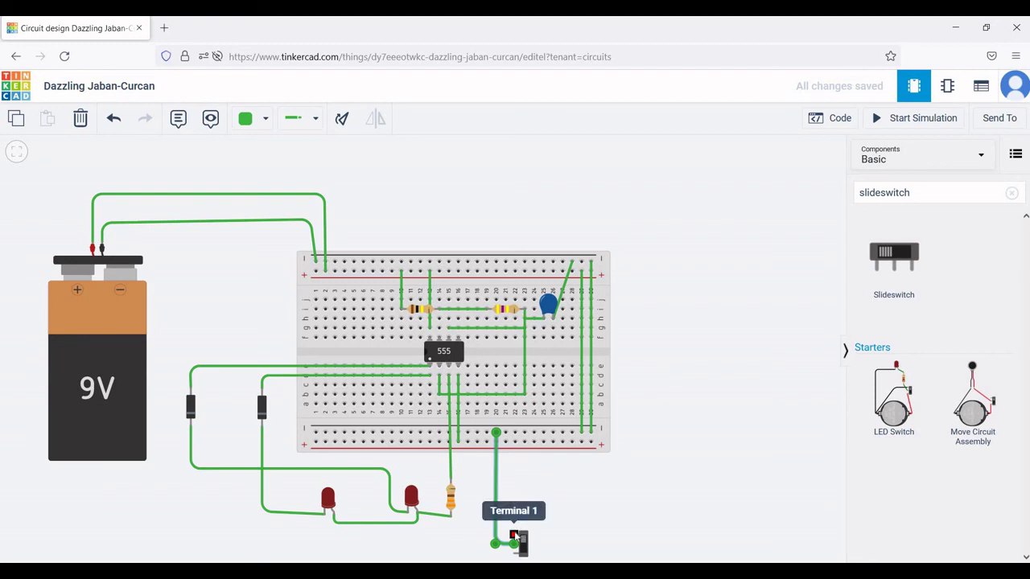
Wire the slideswitch's Terminal 1 to the cathode of the LED beside the resistor and Terminal 2 to the other LED's cathode.
left_click(515, 535)
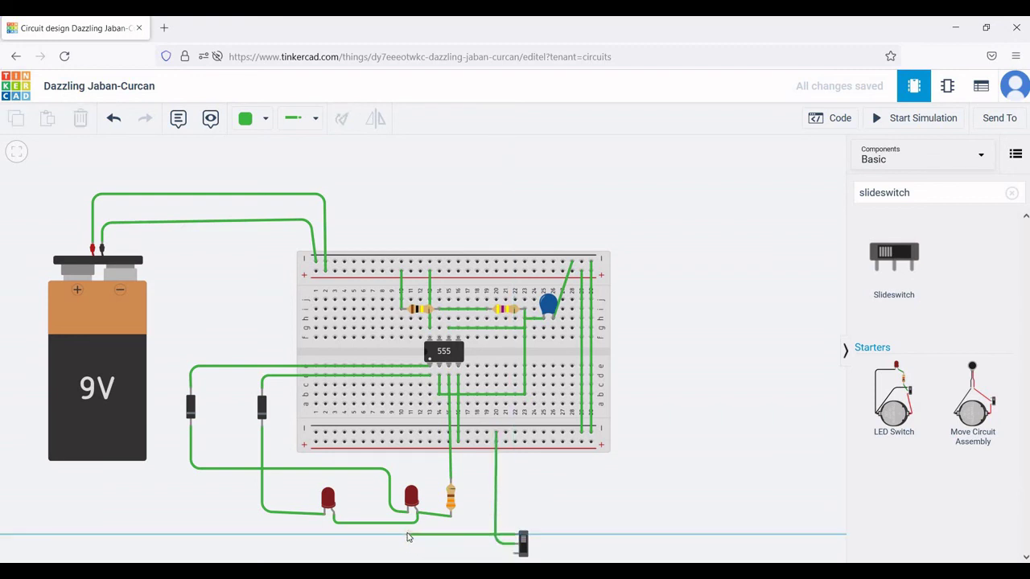
left_click(406, 537)
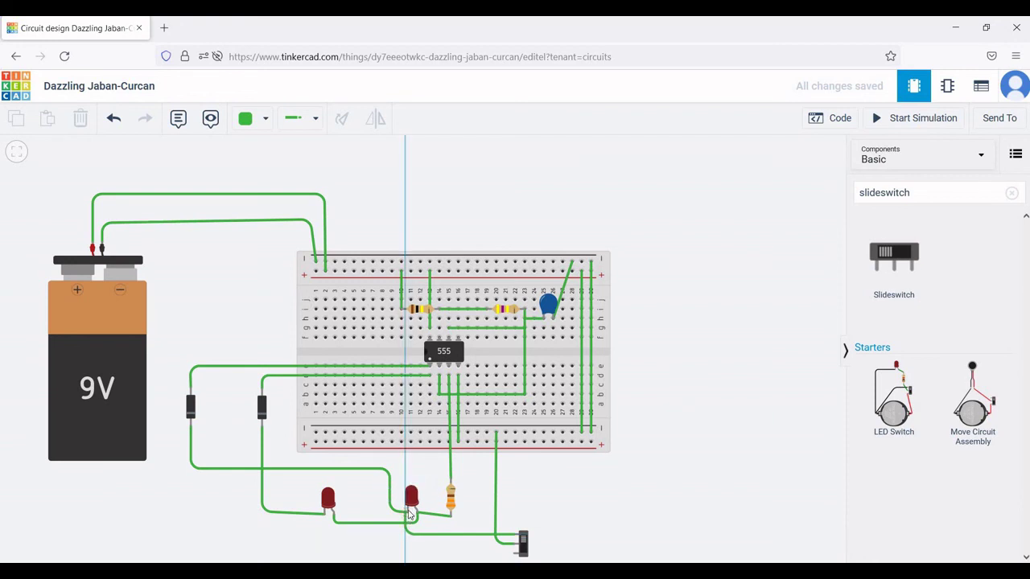
left_click(408, 513)
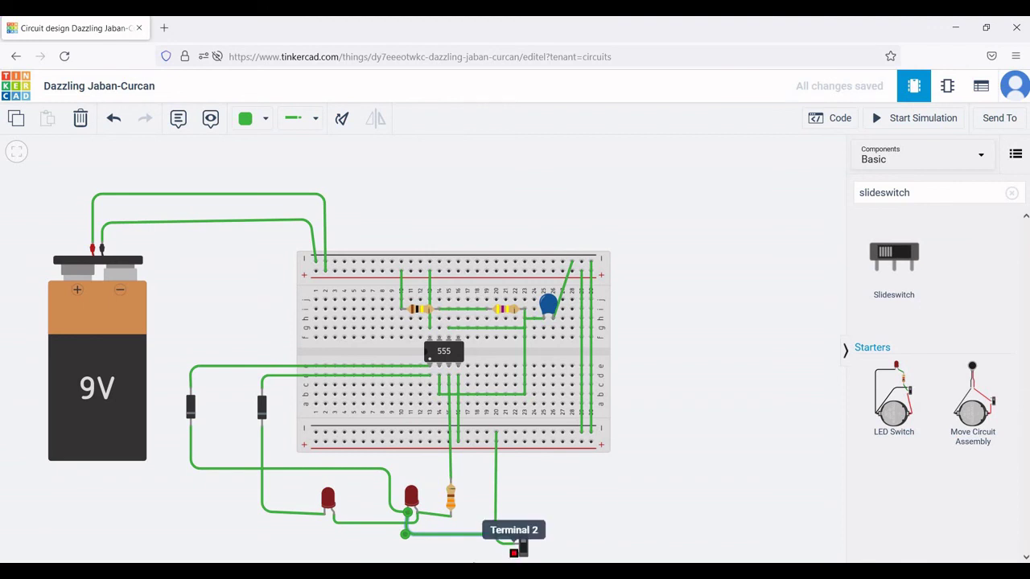
left_click(514, 551)
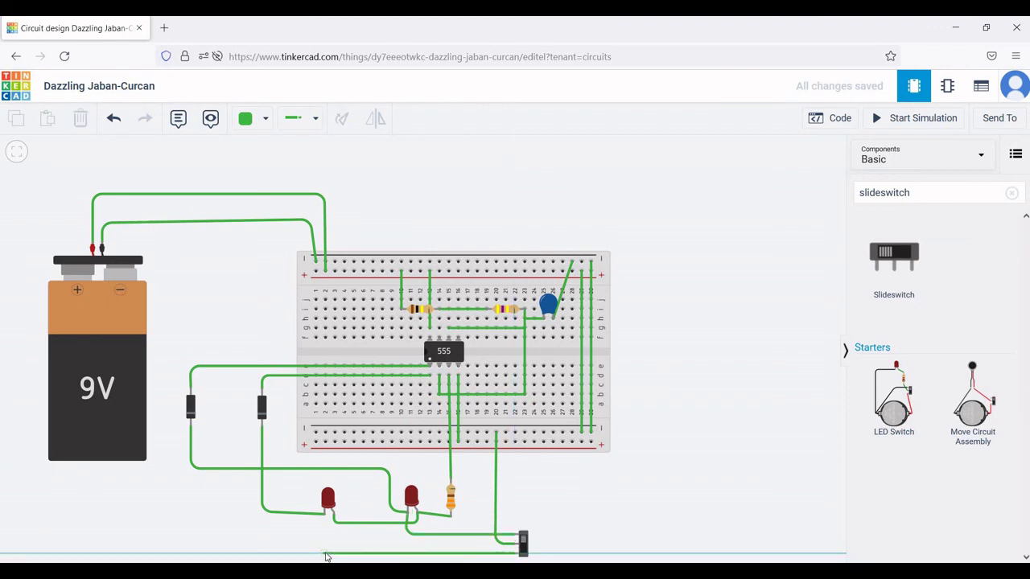
left_click(326, 553)
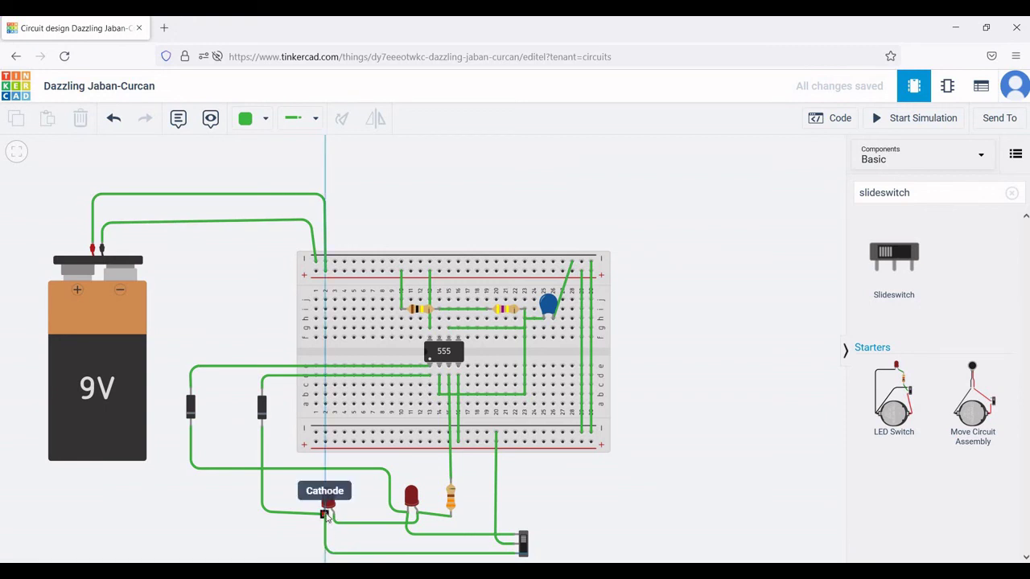
left_click(327, 517)
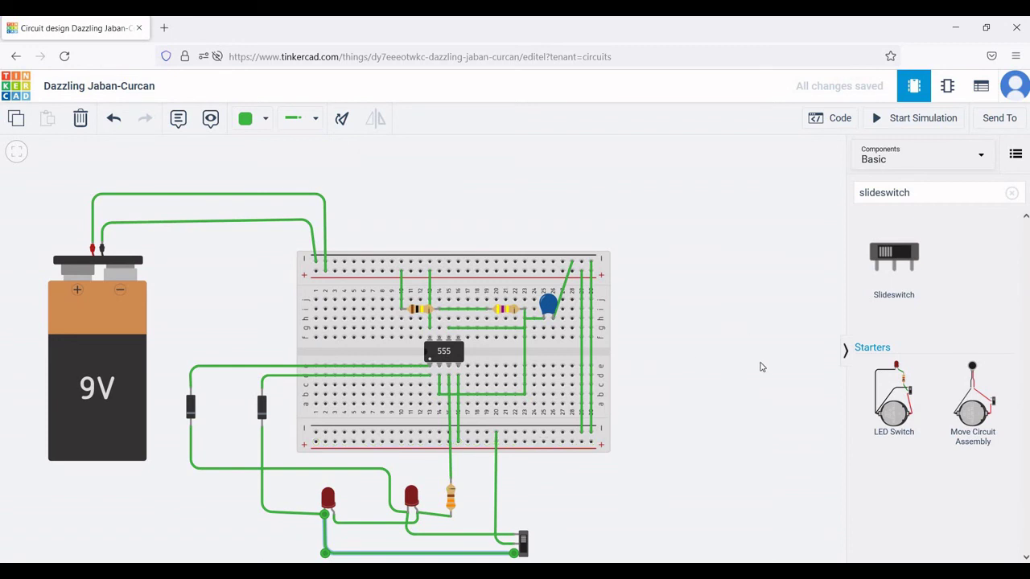
Replace the misplaced rail jumper near column 29 with a wire joining the breadboard's upper positive rail to its lower positive rail.
left_click(582, 359)
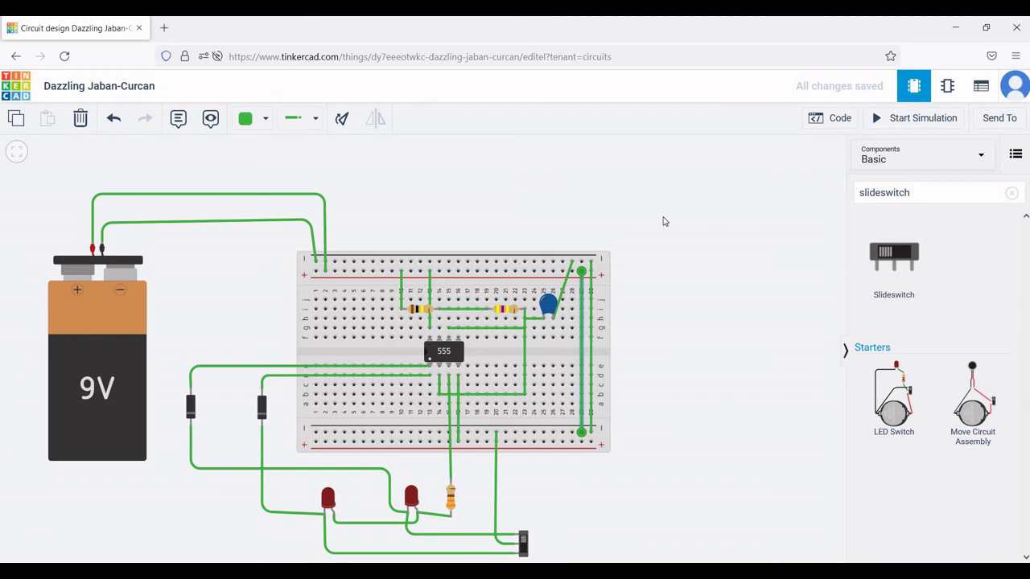
key("Delete")
left_click(582, 276)
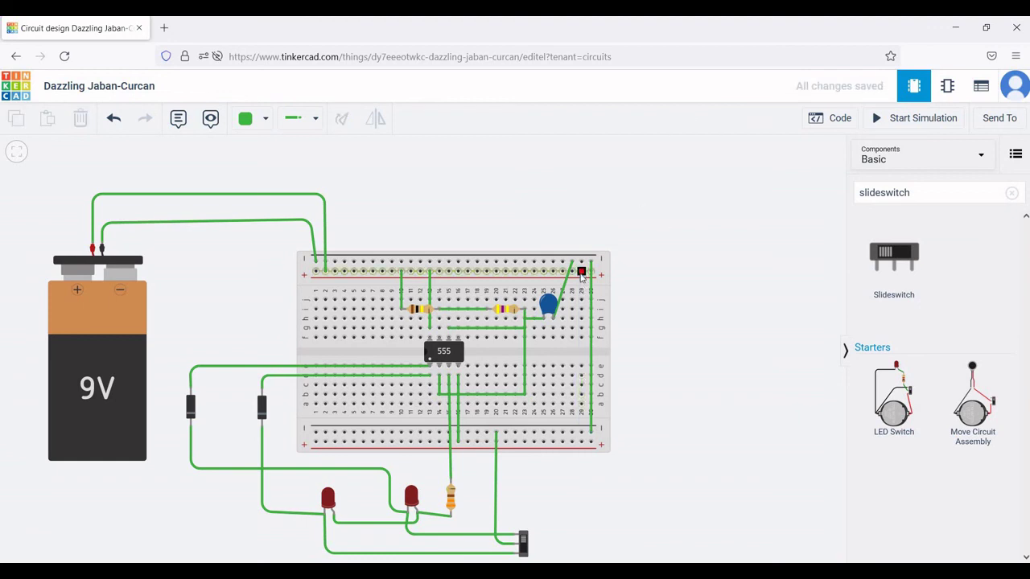
left_click(583, 443)
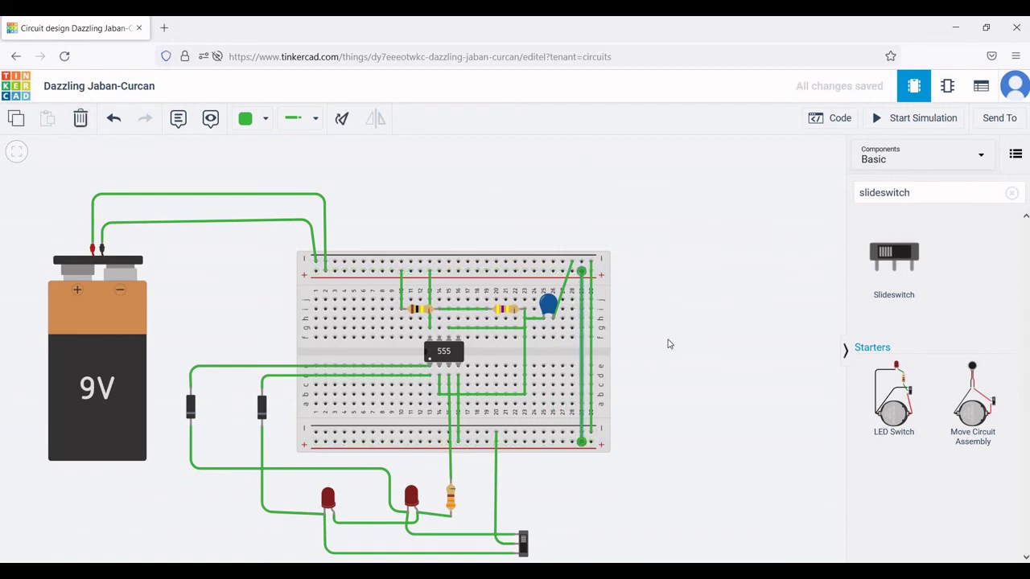
left_click(722, 256)
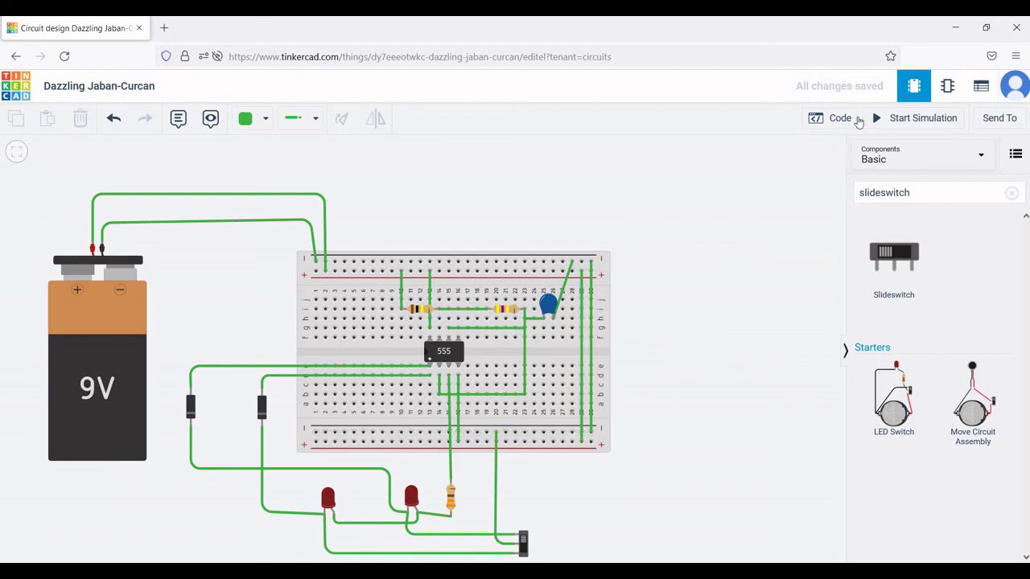
Simulate the circuit, toggle the slideswitch both ways to test each indicator LED, and stop the simulation.
left_click(895, 119)
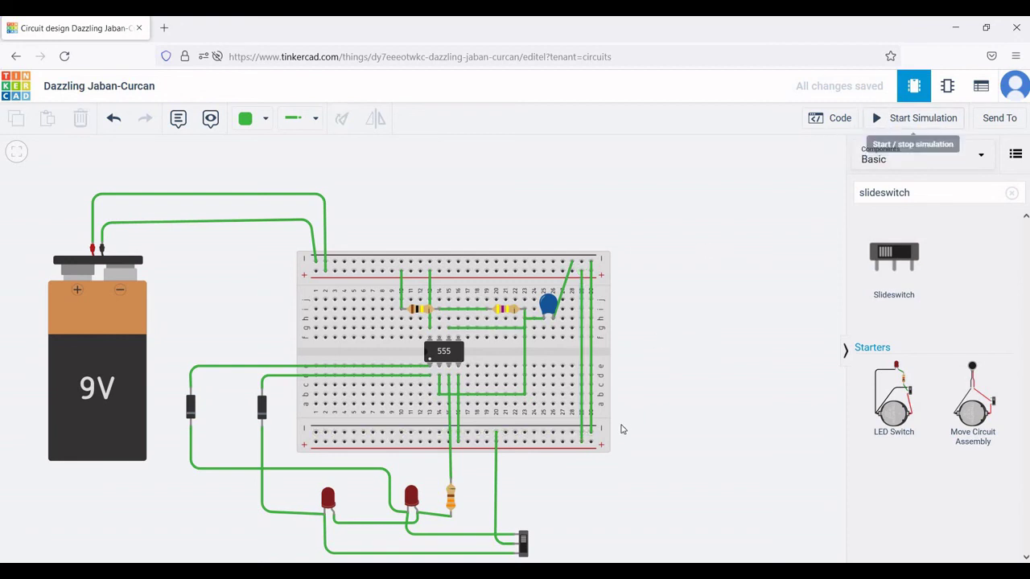
left_click(522, 551)
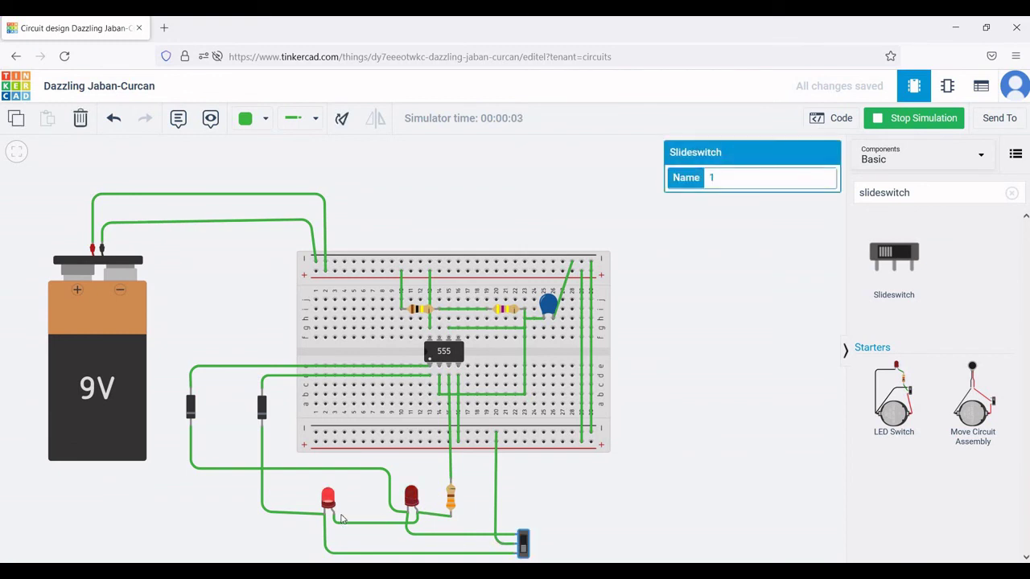
left_click(524, 547)
left_click(730, 251)
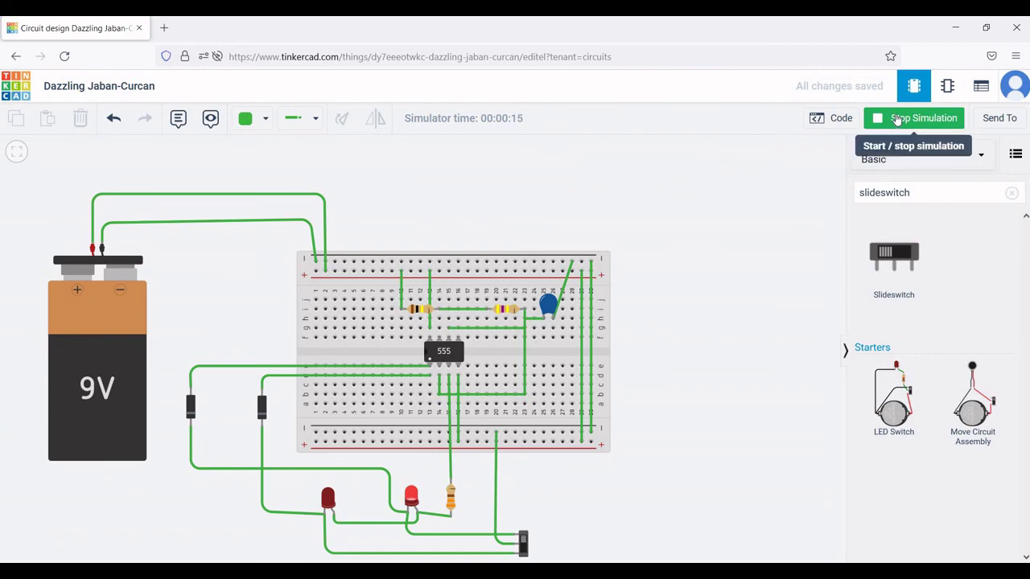
left_click(897, 119)
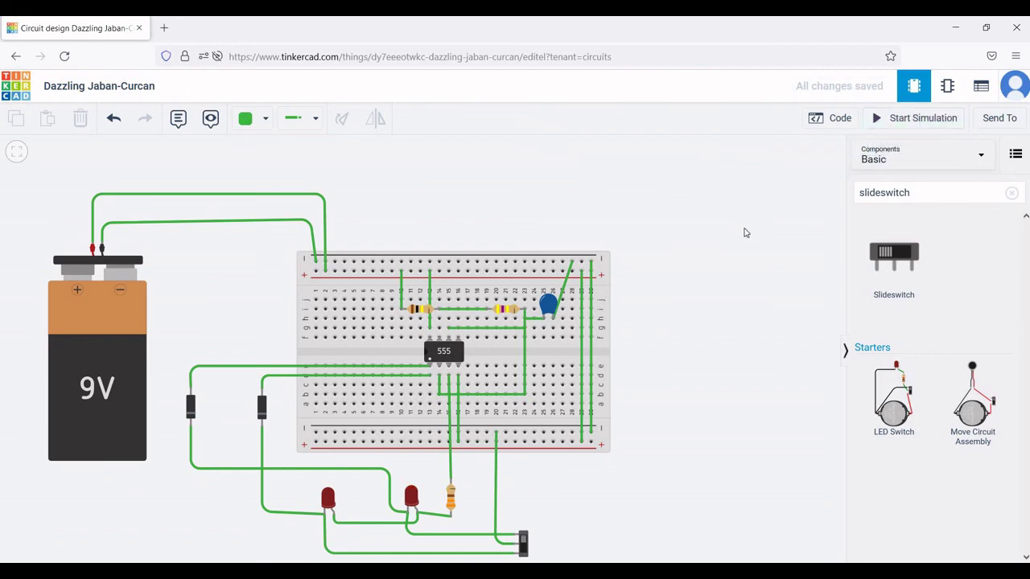